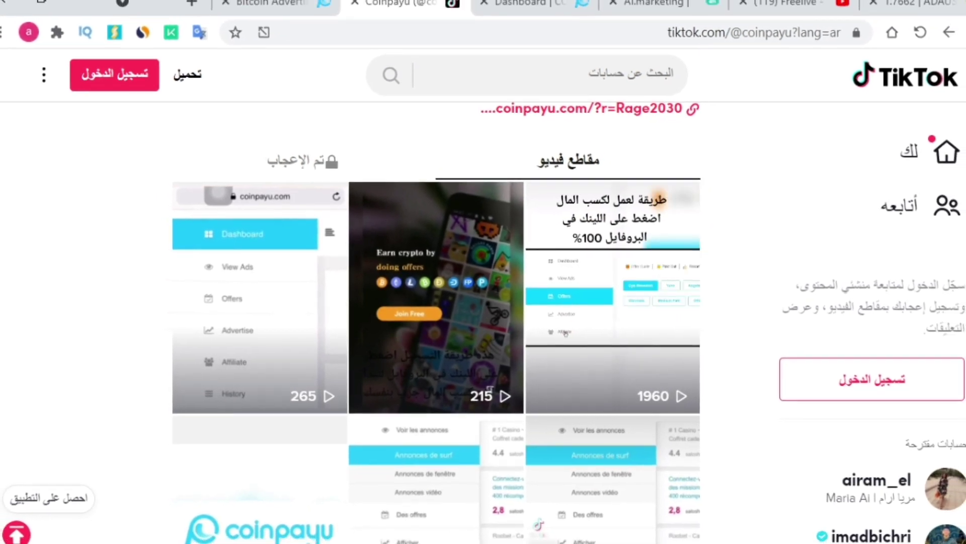
# Look through the Coinpayu TikTok profile's videos and the referral link in its bio.
pyautogui.scroll(-4, 436, 302)
pyautogui.scroll(2, 436, 302)
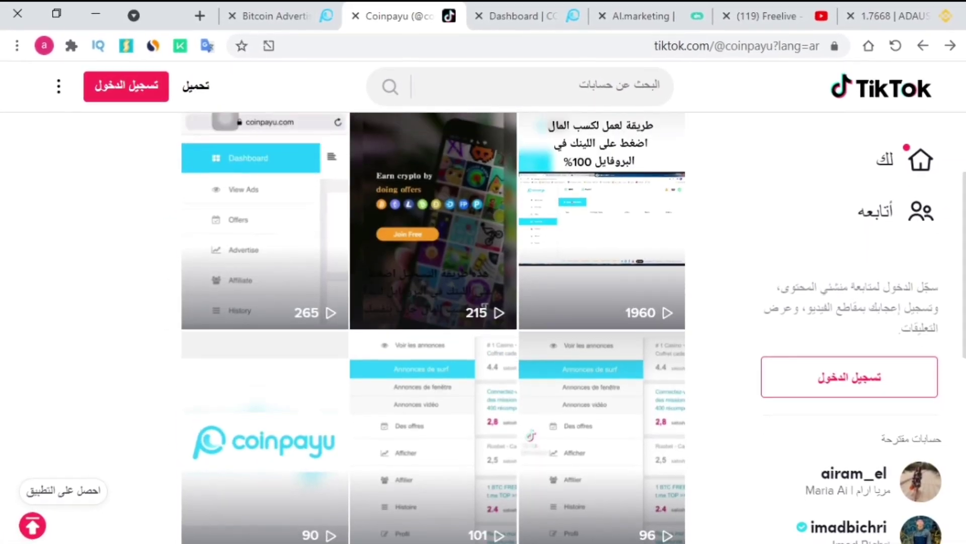
pyautogui.scroll(2, 428, 302)
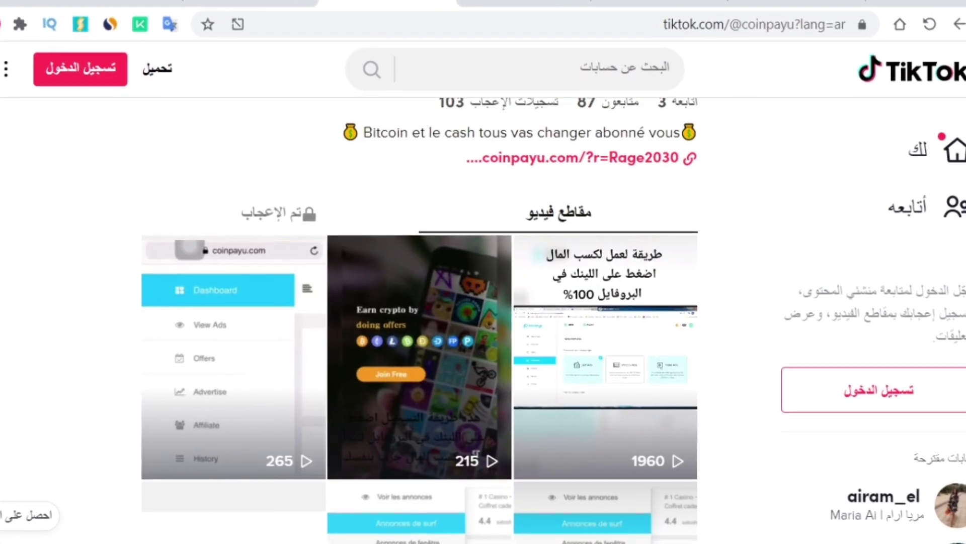
pyautogui.scroll(3, 428, 302)
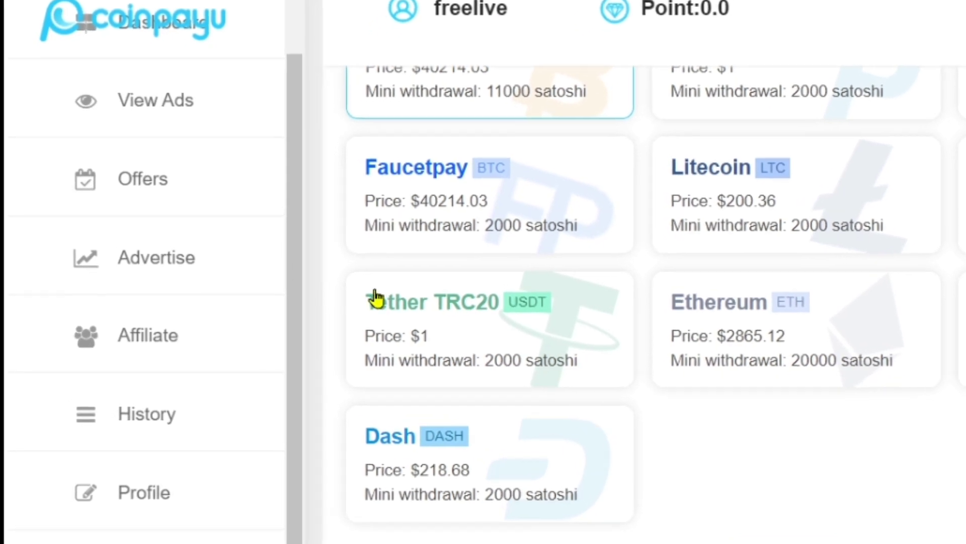
# View the CoinPayU affiliate referrals page and look through the list of registered referrals.
pyautogui.click(186, 332)
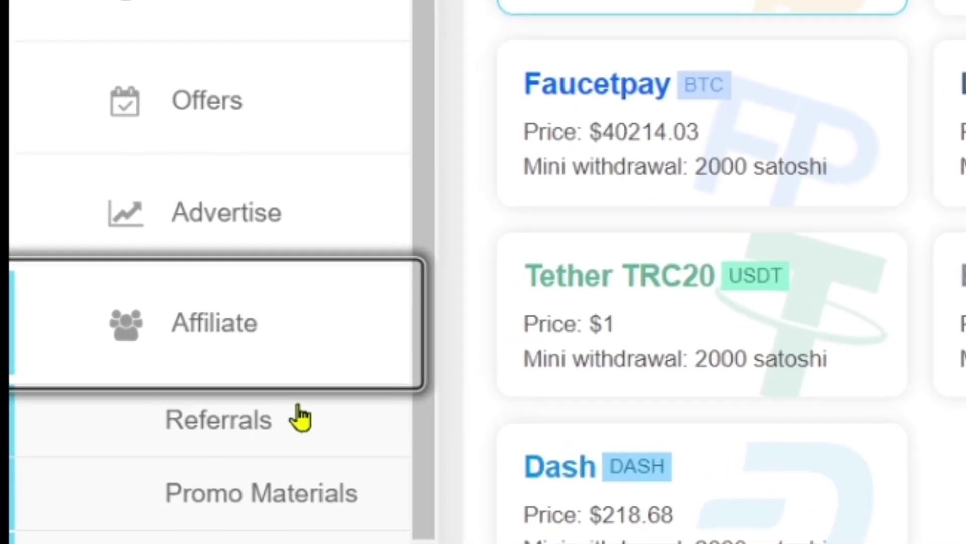
pyautogui.click(222, 421)
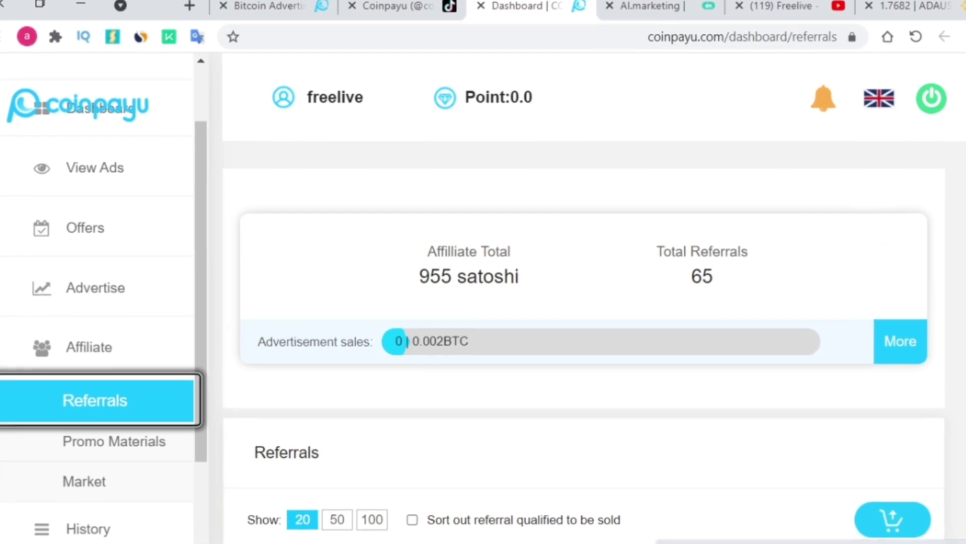
pyautogui.scroll(-10, 533, 300)
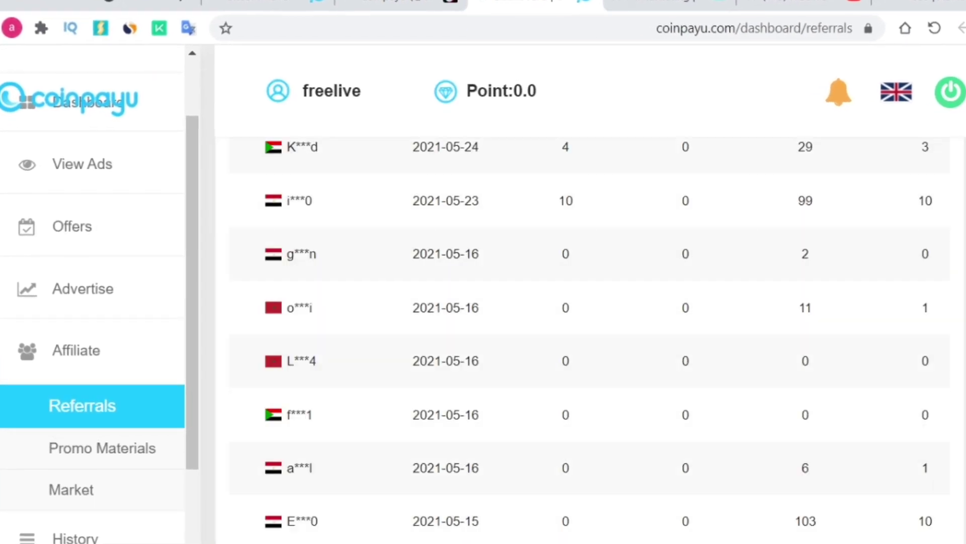
pyautogui.scroll(5, 534, 301)
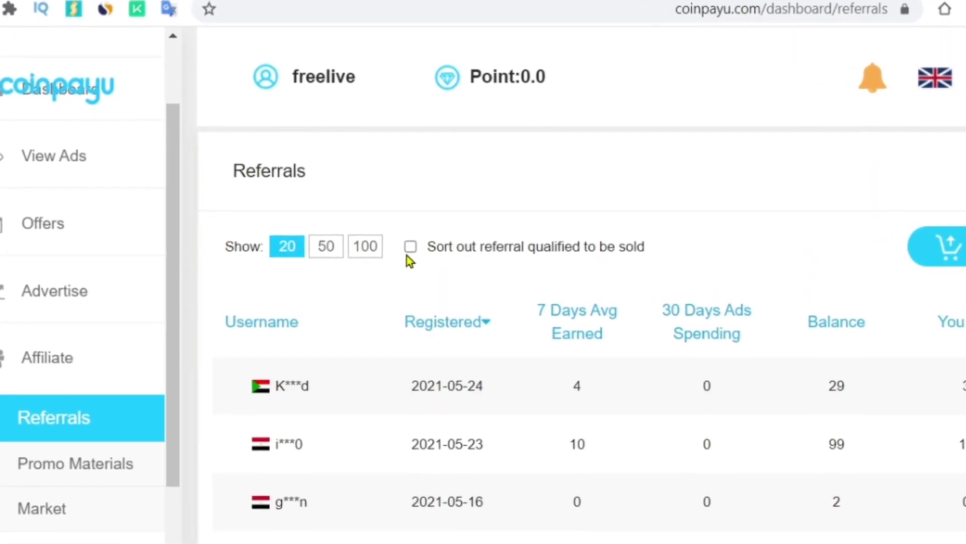
# Filter the referrals list to those qualified to be sold and view its remaining columns up to Action.
pyautogui.click(410, 246)
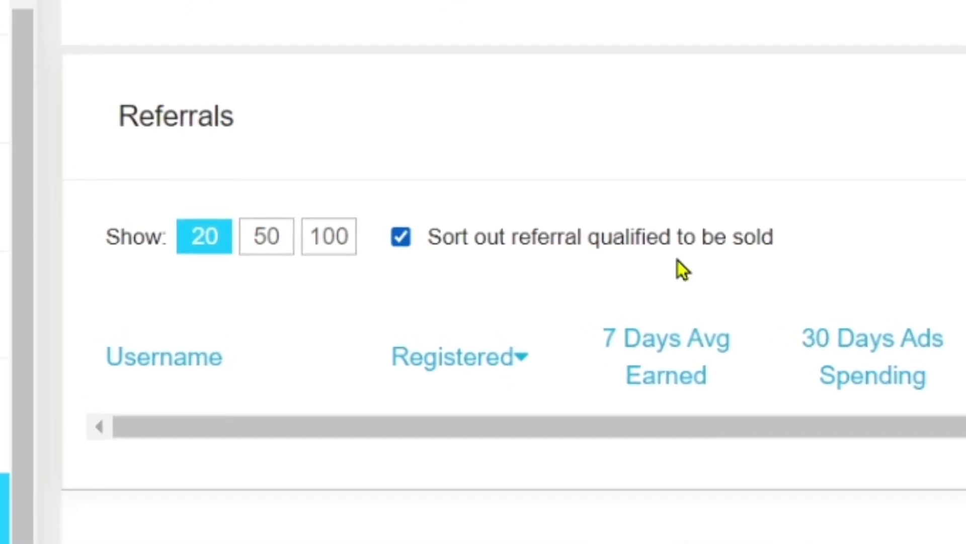
pyautogui.moveTo(793, 428); pyautogui.dragTo(965, 428)
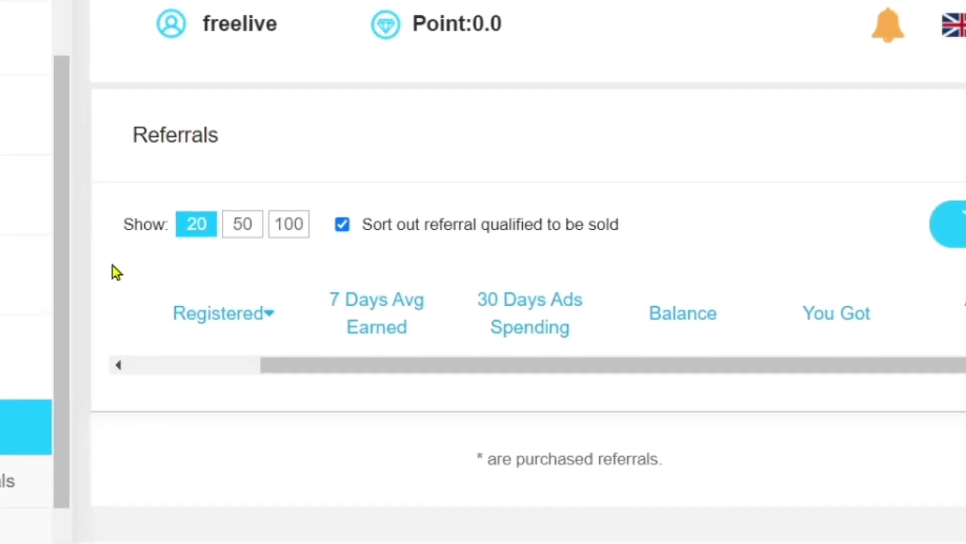
pyautogui.scroll(-1, 185, 332)
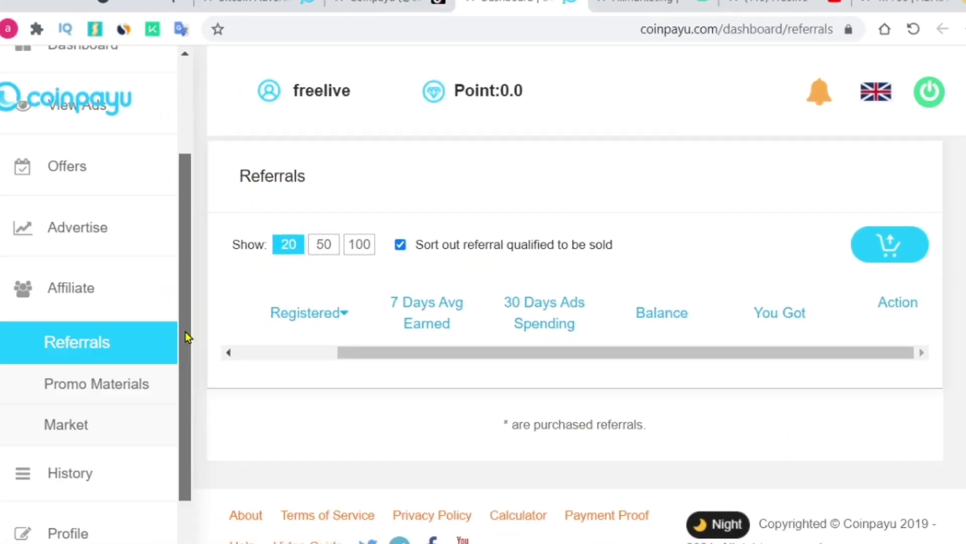
# Open the affiliate promo materials page that holds the personal referral link.
pyautogui.click(88, 342)
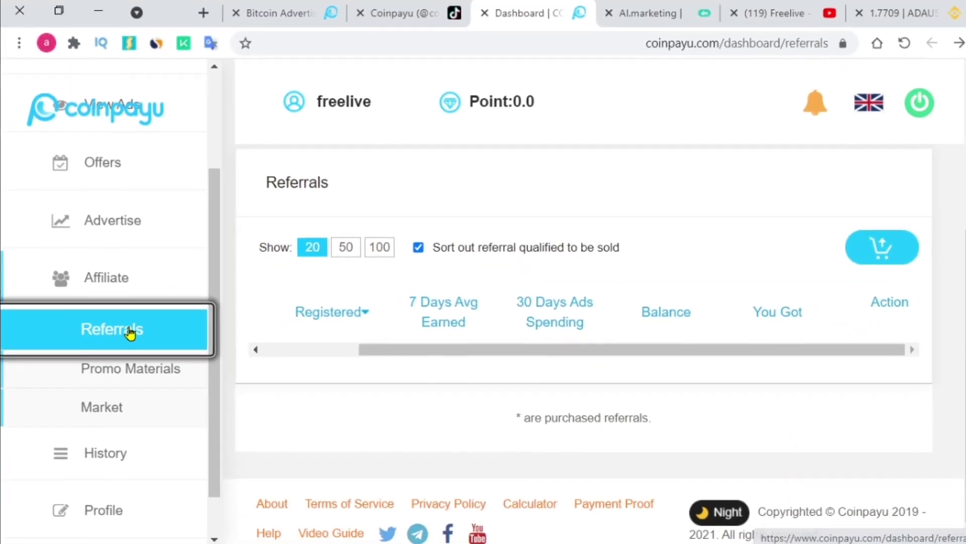
pyautogui.click(90, 290)
pyautogui.click(185, 217)
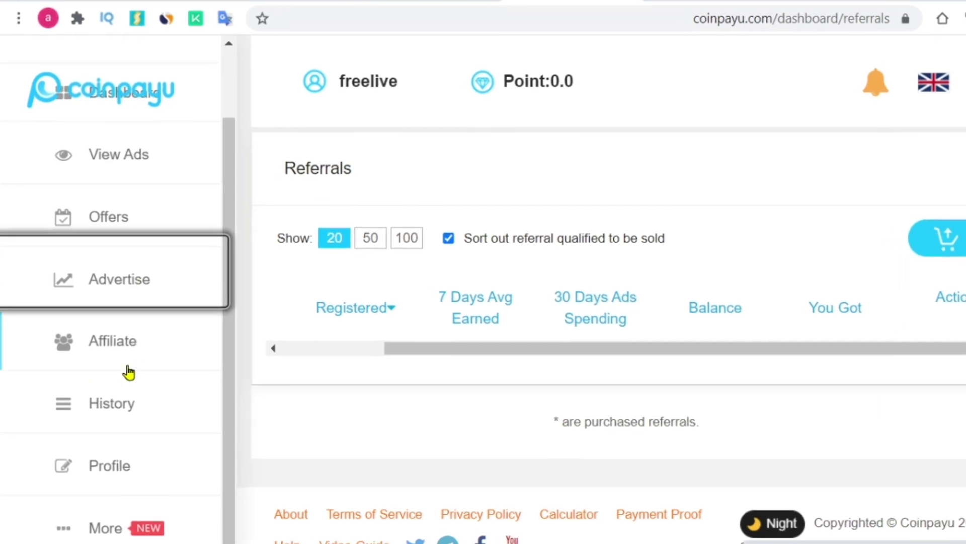
pyautogui.click(128, 285)
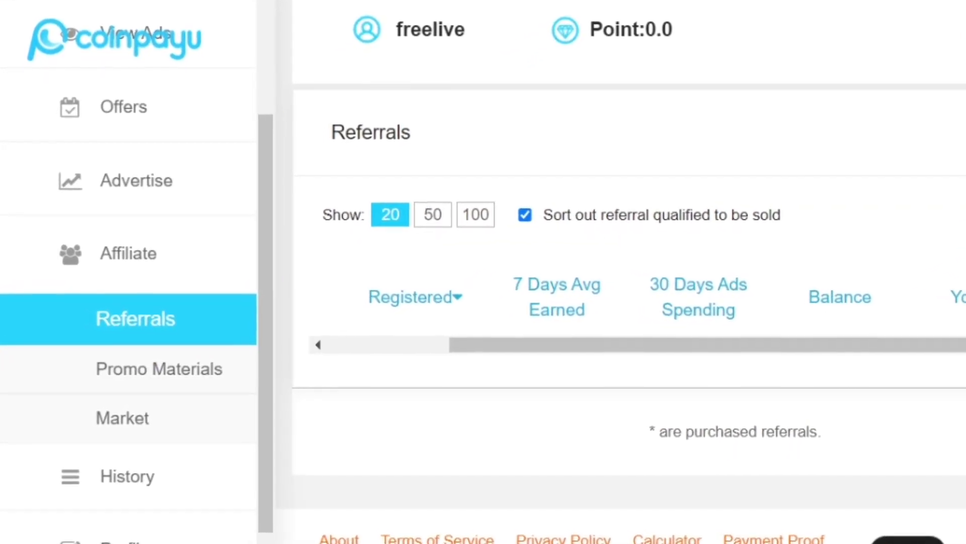
pyautogui.scroll(5, 604, 302)
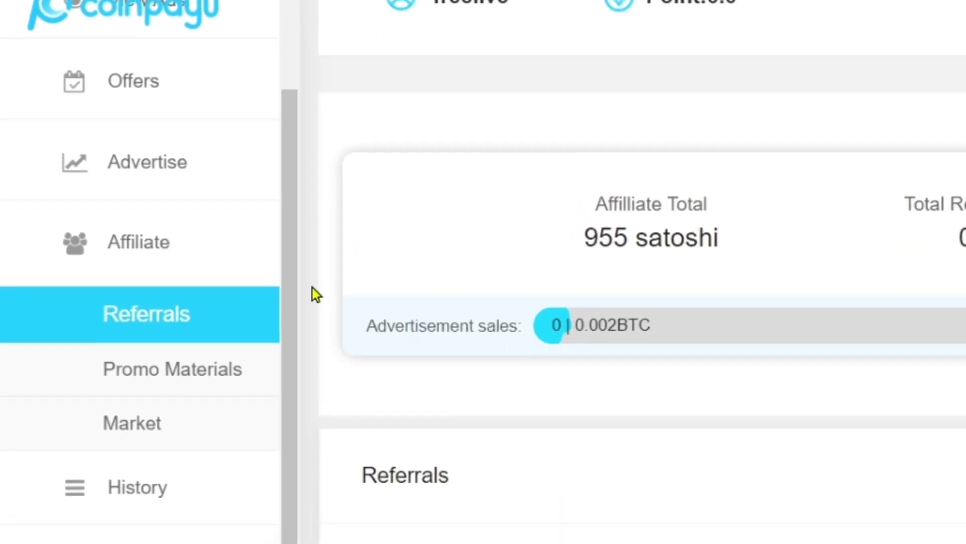
pyautogui.moveTo(278, 285); pyautogui.dragTo(275, 384)
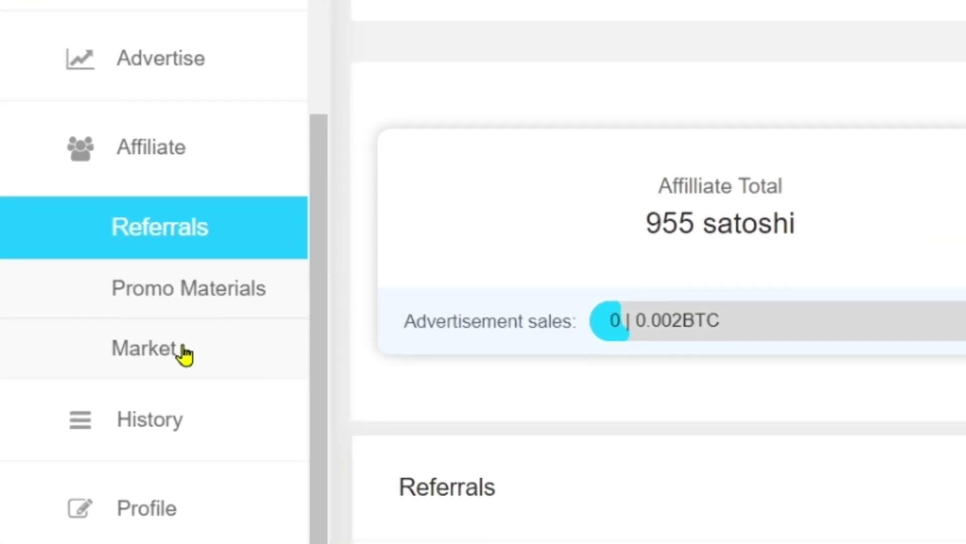
pyautogui.click(209, 302)
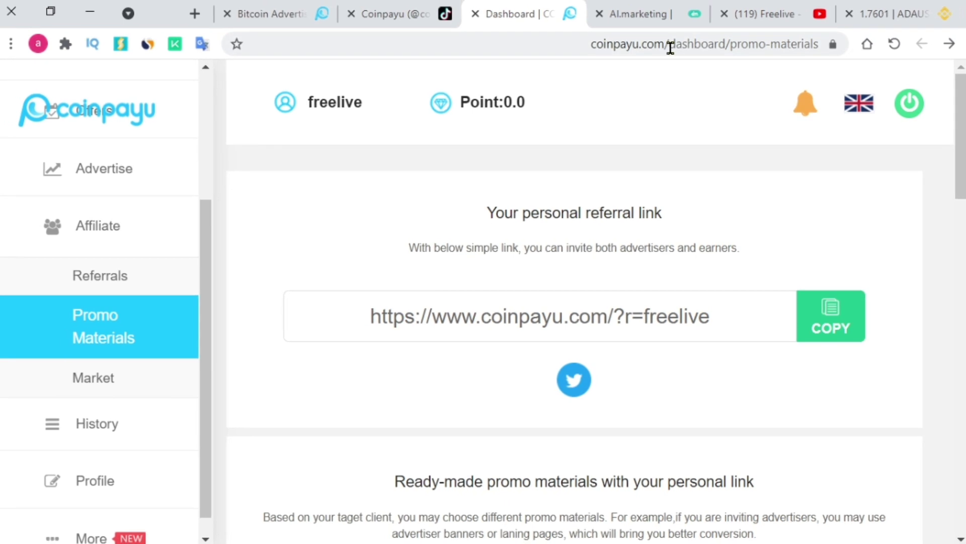
# Switch to the Freelive YouTube channel, look over its home page, and open its playlists.
pyautogui.click(795, 4)
pyautogui.scroll(-5, 483, 353)
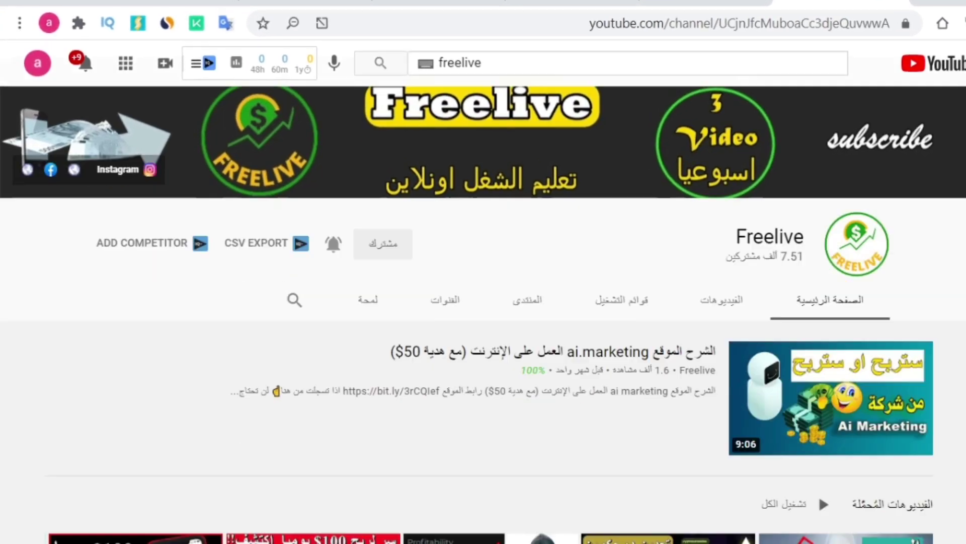
pyautogui.scroll(3, 483, 302)
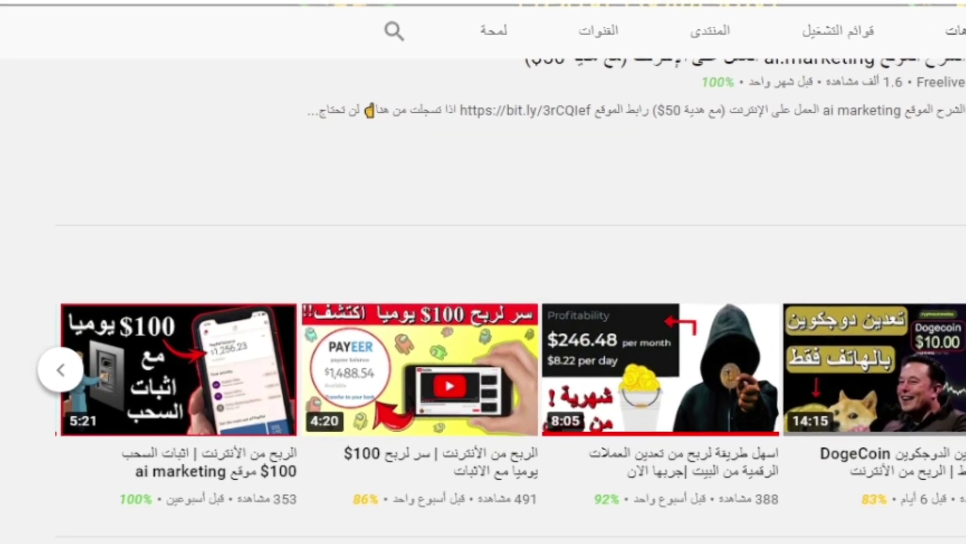
pyautogui.click(959, 6)
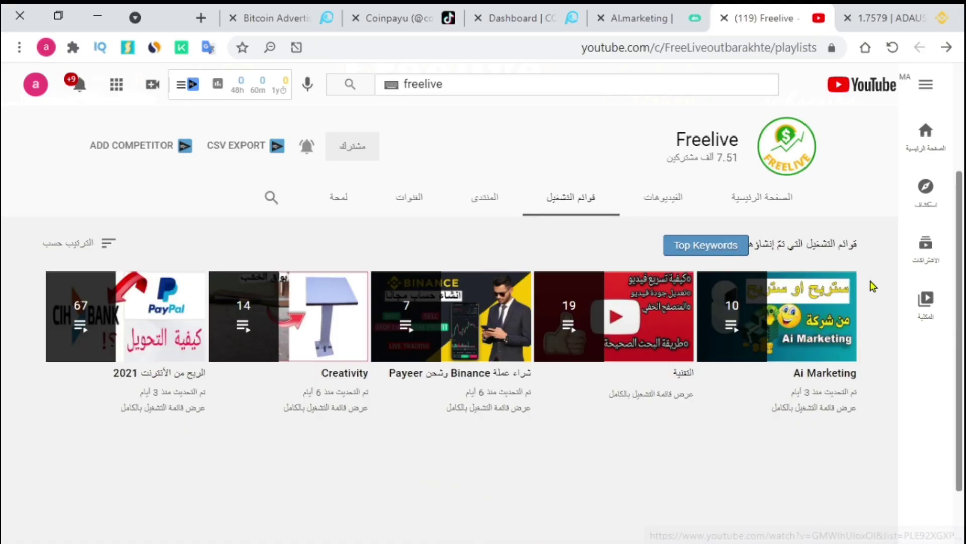
pyautogui.moveTo(960, 274); pyautogui.dragTo(956, 161)
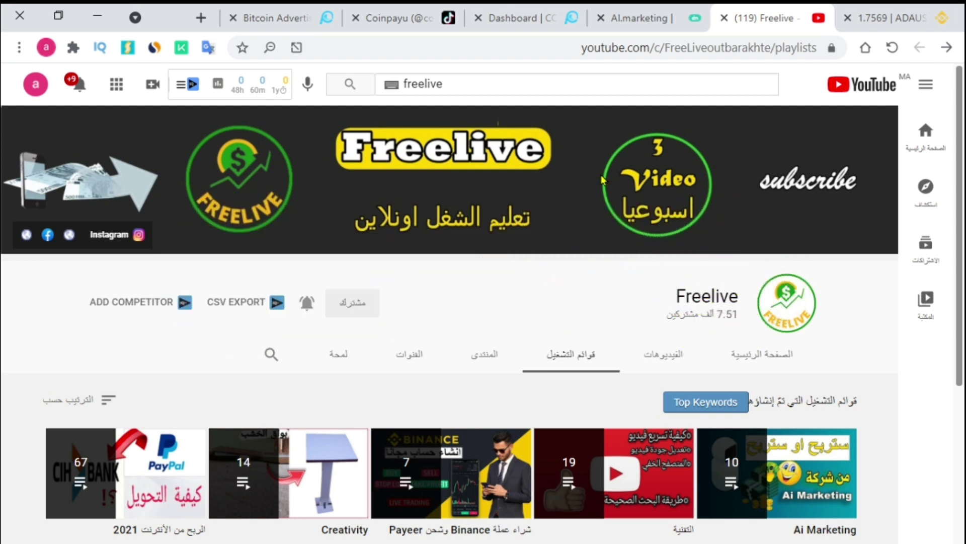
# Switch to the AI.marketing site and review the advertising figures and yield chart.
pyautogui.click(640, 18)
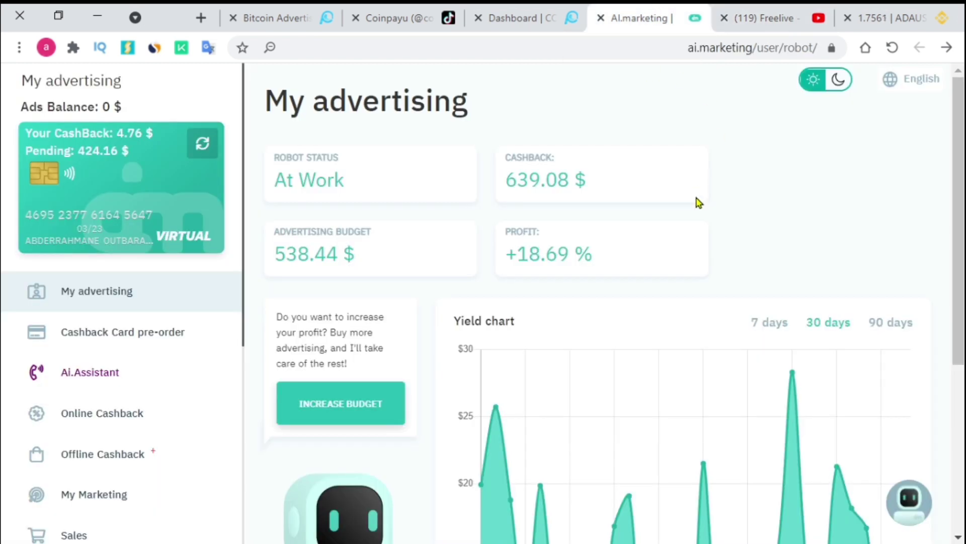
pyautogui.moveTo(961, 111)
pyautogui.mouseDown()
pyautogui.moveTo(961, 153)
pyautogui.moveTo(961, 109)
pyautogui.mouseUp()
pyautogui.scroll(-7, 137, 173)
# Return to the Freelive YouTube channel and look over its playlists, including Ai Marketing.
pyautogui.click(772, 11)
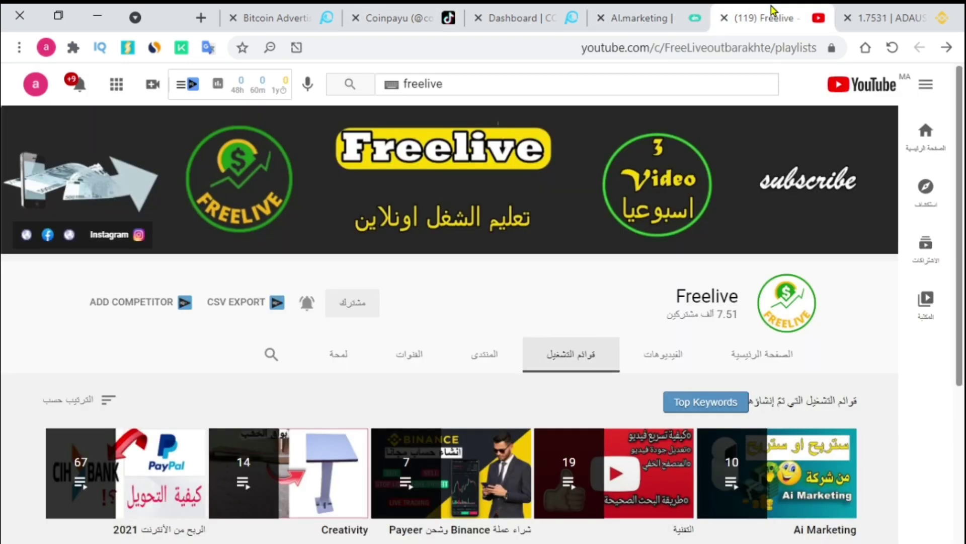
pyautogui.scroll(-4, 945, 285)
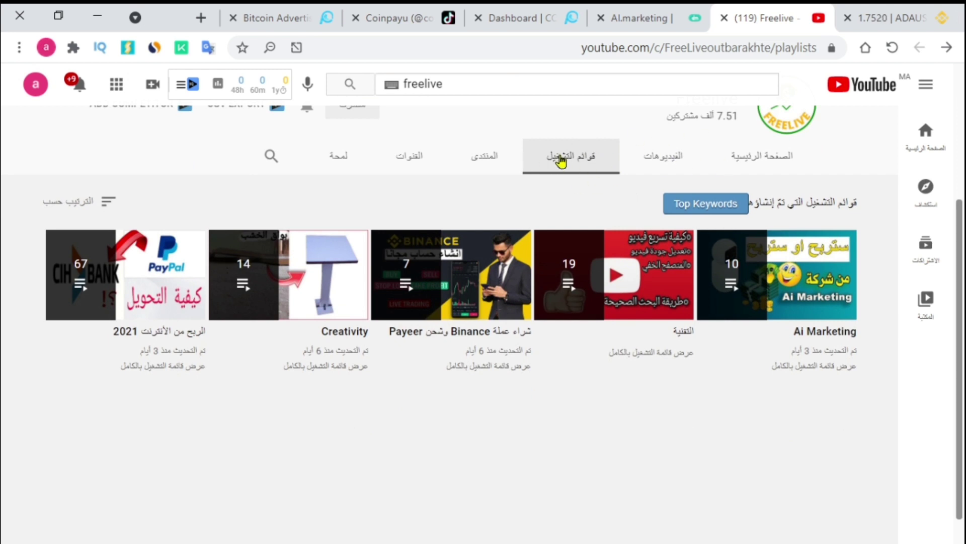
pyautogui.moveTo(801, 282)
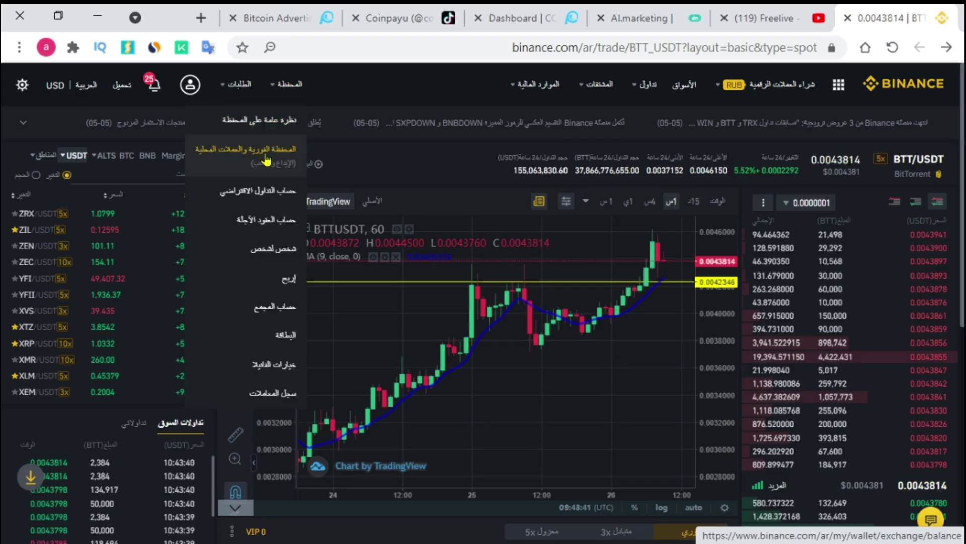
# Open the Binance fiat and spot wallet and bring up the deposit address section for USDT.
pyautogui.click(267, 160)
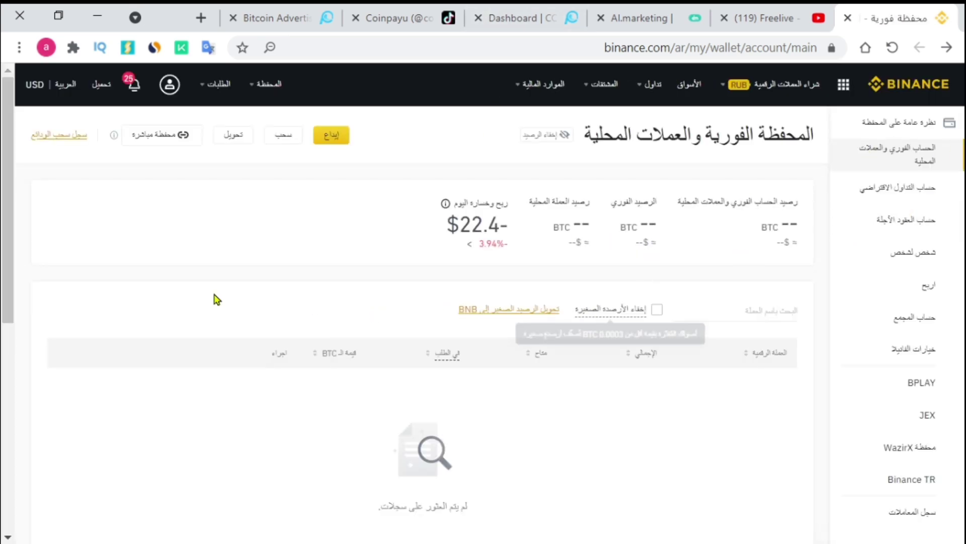
pyautogui.moveTo(3, 170); pyautogui.dragTo(3, 262)
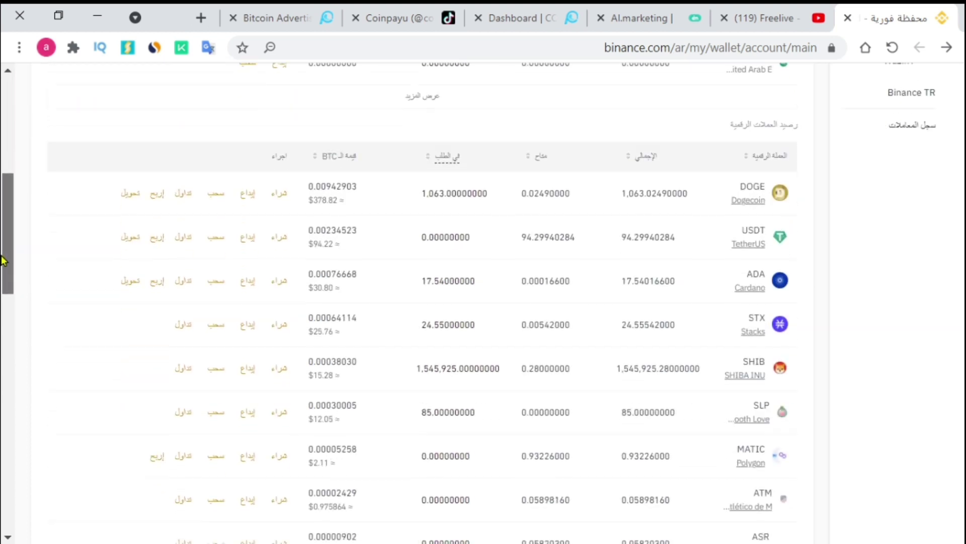
pyautogui.click(247, 237)
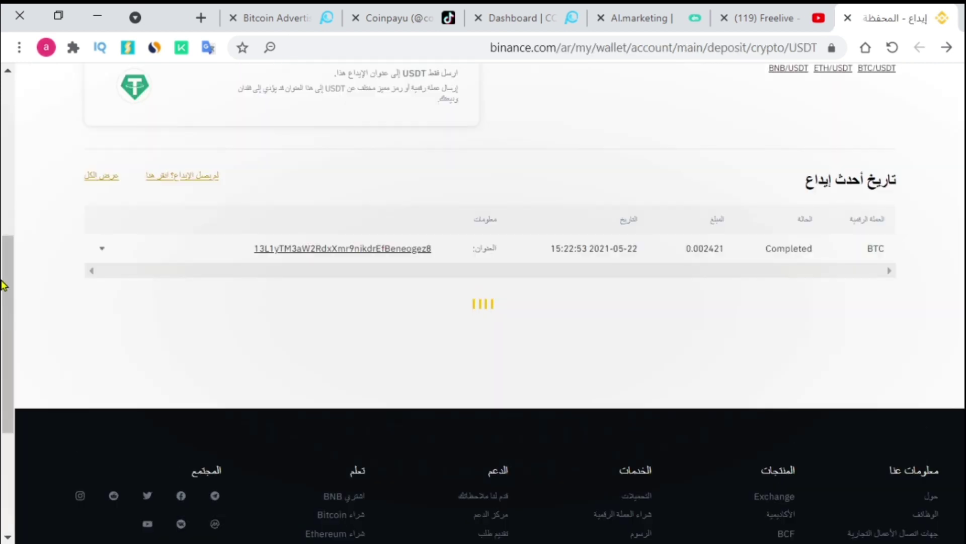
pyautogui.moveTo(3, 286); pyautogui.dragTo(3, 146)
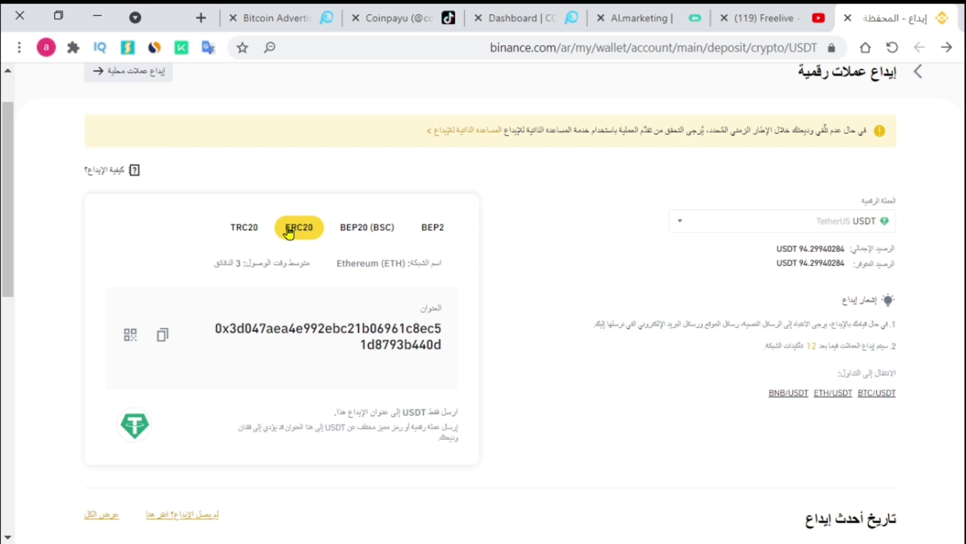
# Return to the CoinPayU dashboard, start a withdrawal, and select Tether TRC20 (USDT) as the wallet.
pyautogui.click(529, 7)
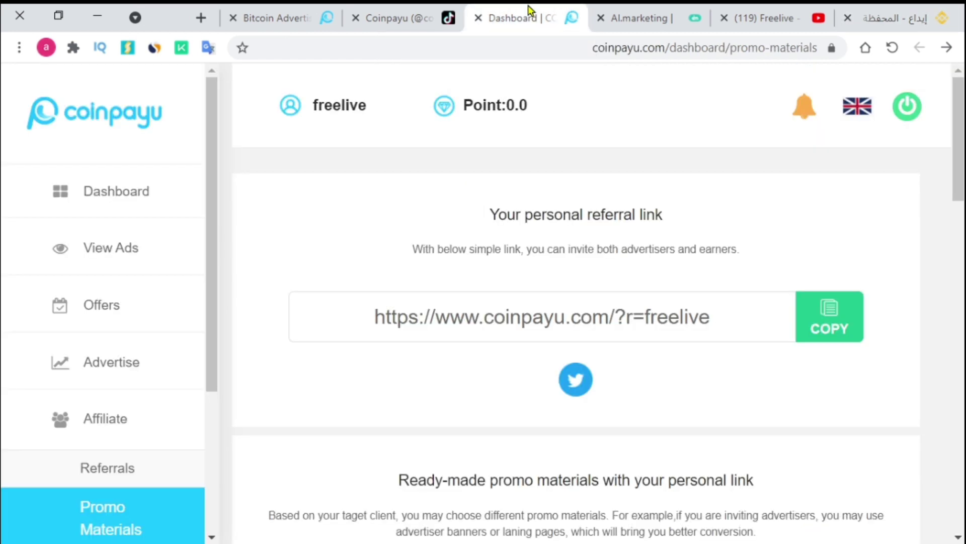
pyautogui.click(140, 203)
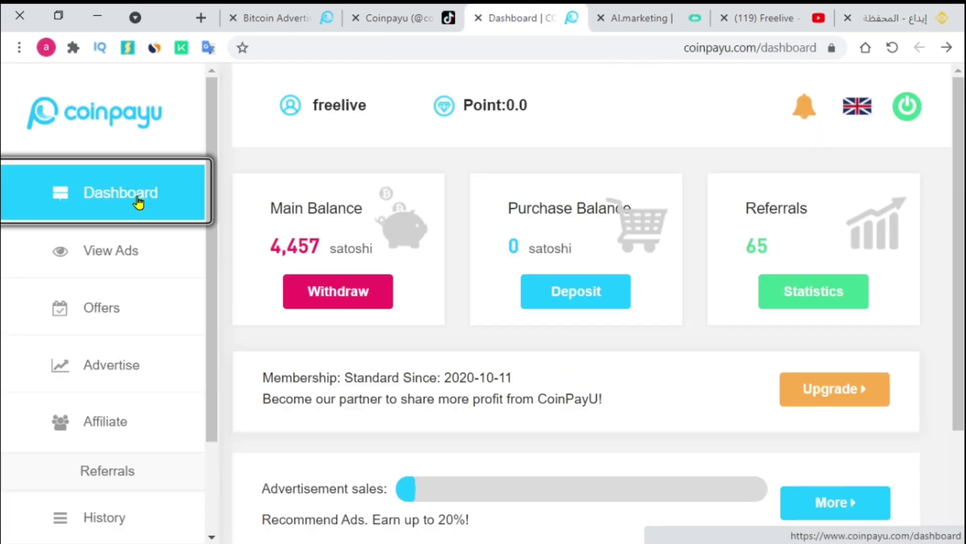
pyautogui.click(346, 290)
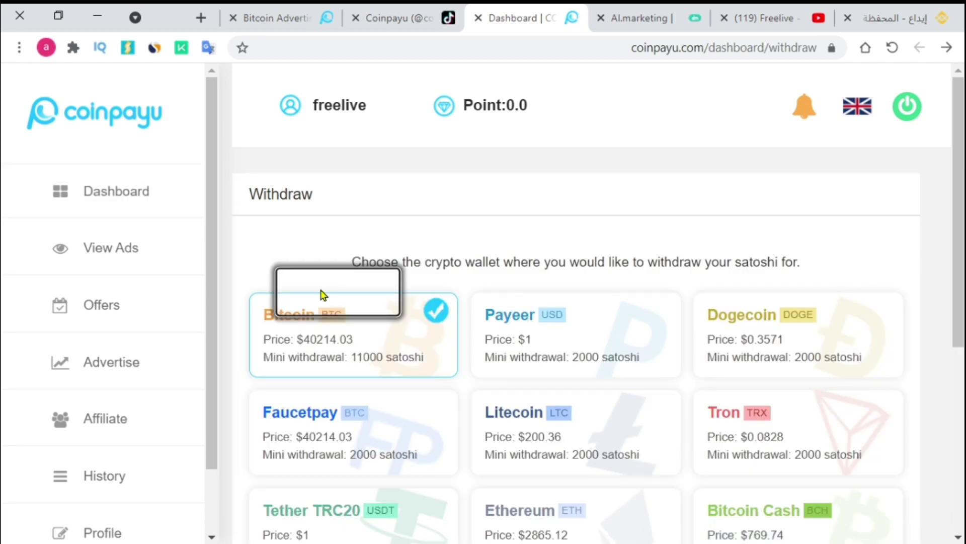
pyautogui.scroll(-3, 951, 237)
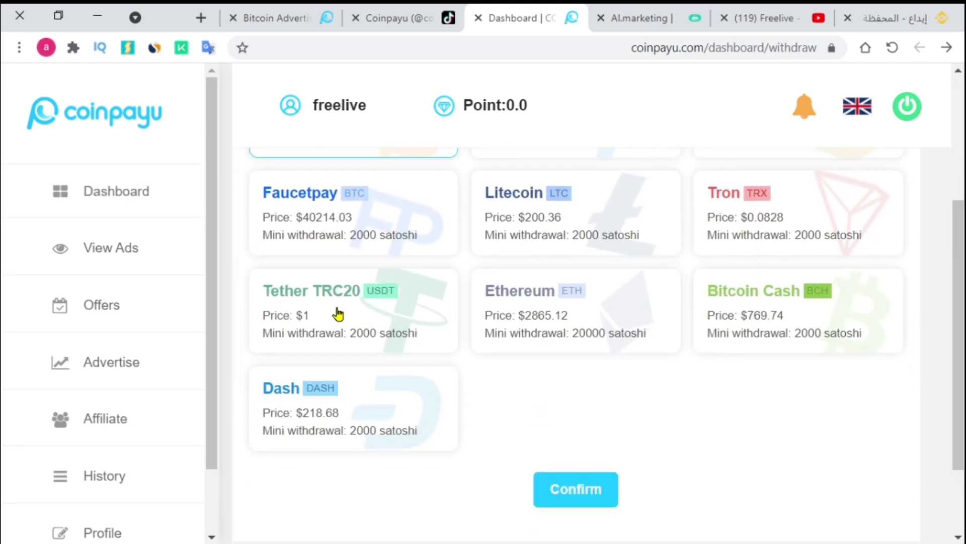
pyautogui.click(338, 314)
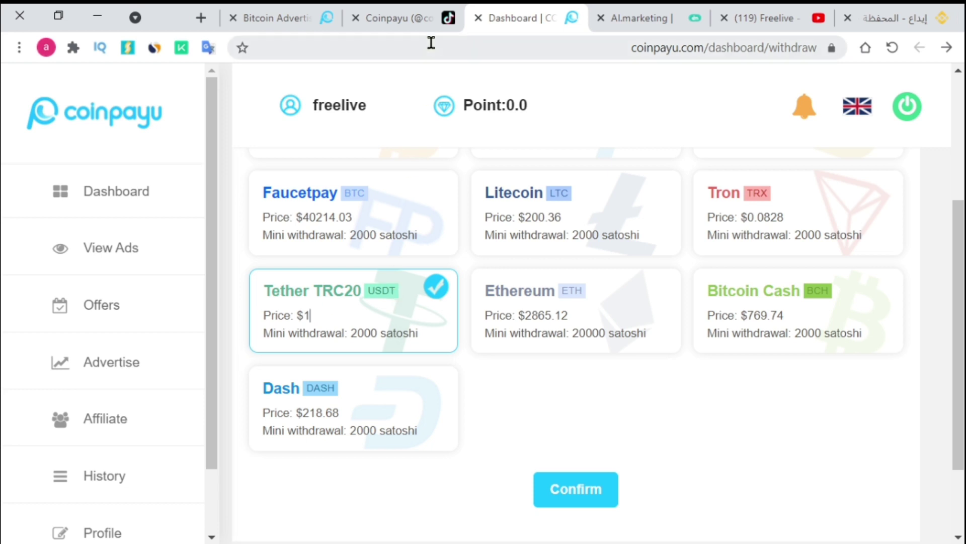
# Switch back to the Binance USDT deposit page and choose the TRC20 network for the deposit address.
pyautogui.click(893, 11)
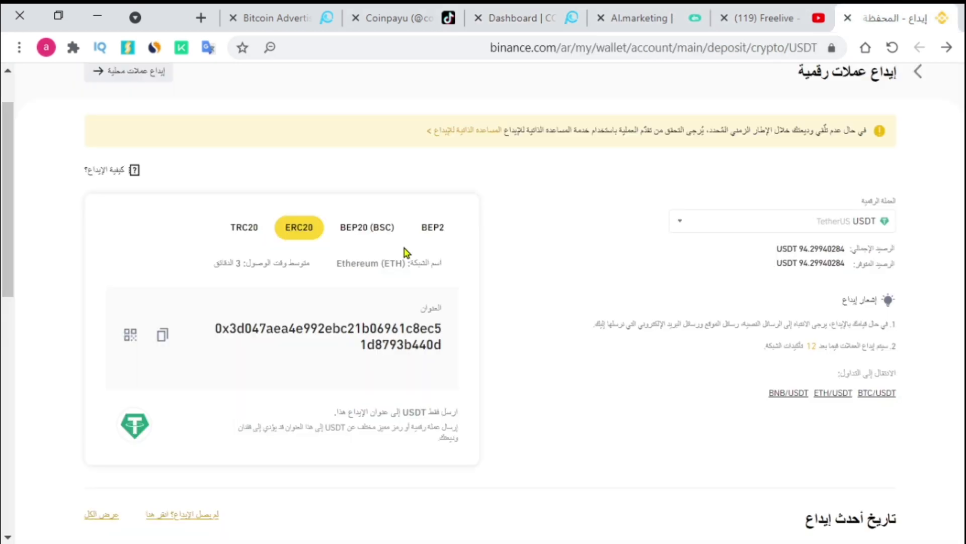
pyautogui.click(245, 231)
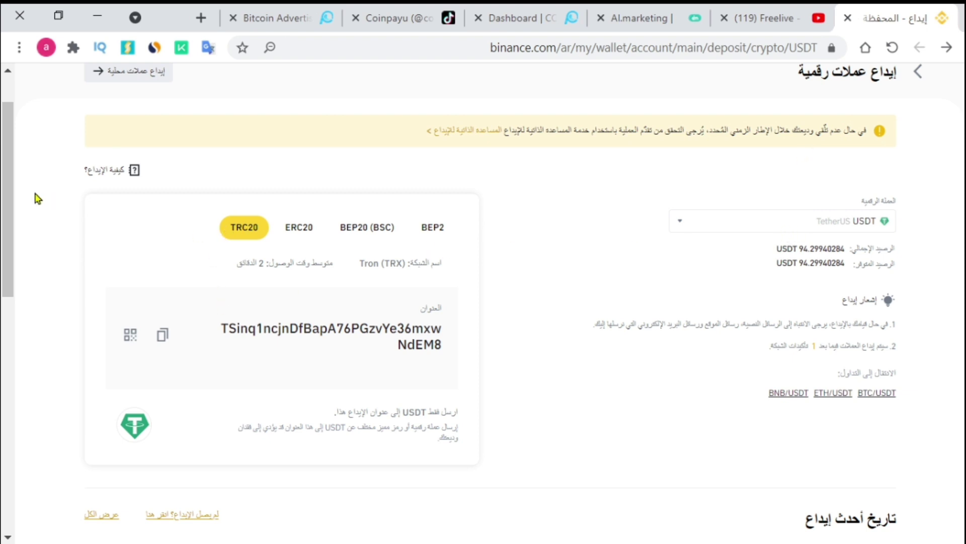
# Copy the TRC20 deposit address for USDT on Binance and confirm Tether TRC20 as the CoinPayU withdrawal method.
pyautogui.scroll(2, 380, 276)
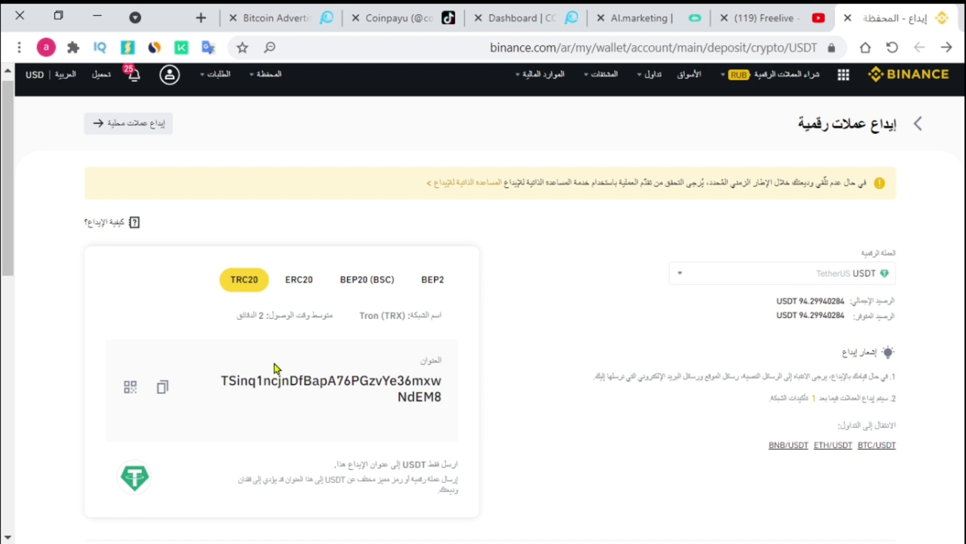
pyautogui.click(162, 386)
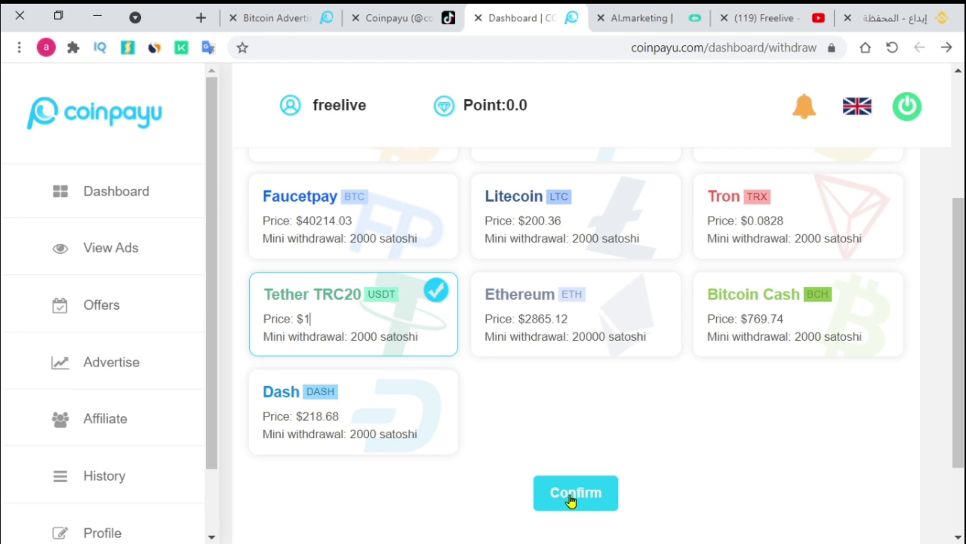
pyautogui.click(571, 498)
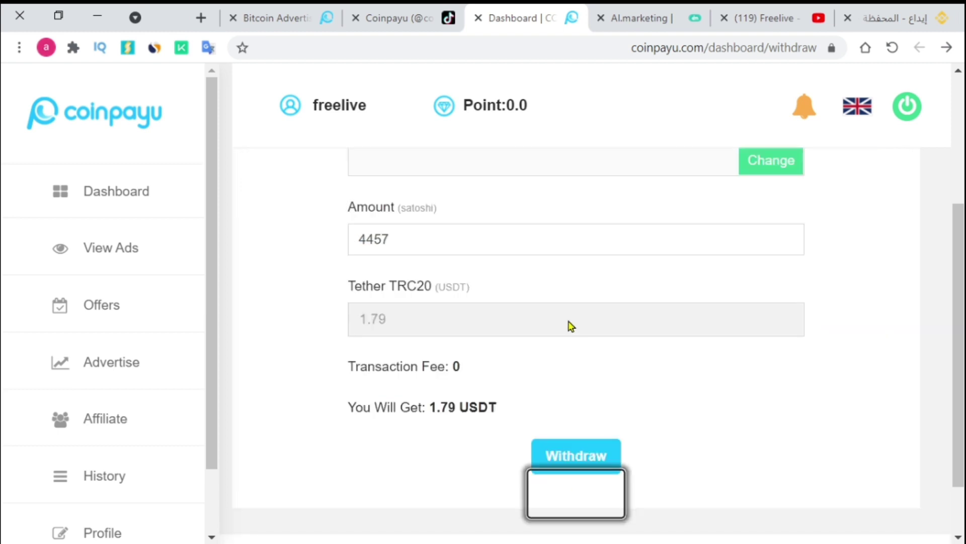
# Start changing the empty Tether TRC20 address on the withdrawal form, opening the profile's wallet settings.
pyautogui.scroll(2, 571, 327)
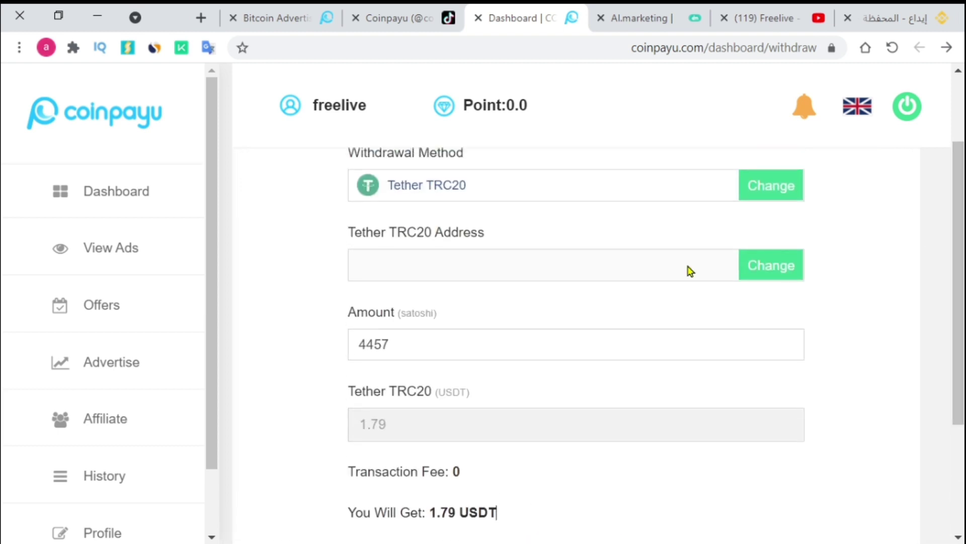
pyautogui.rightClick(403, 272)
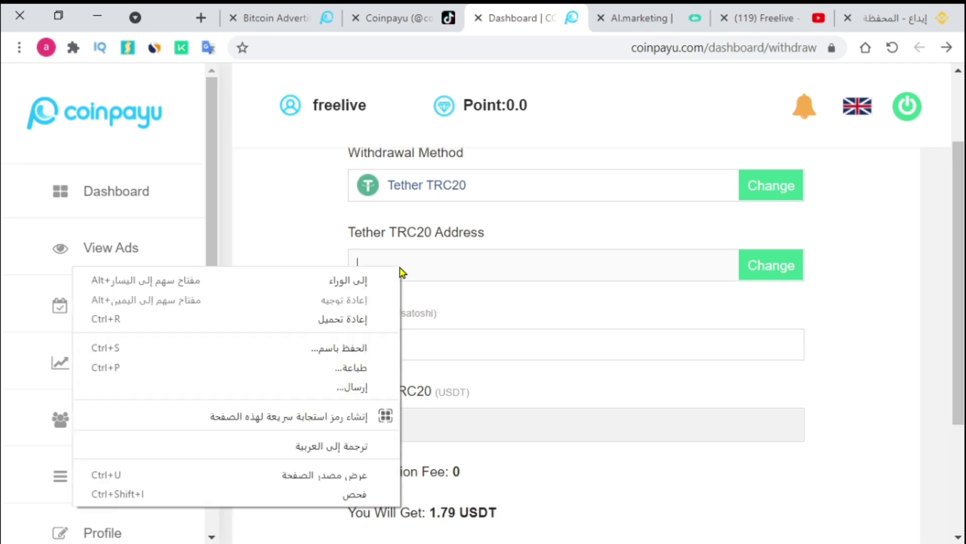
pyautogui.scroll(1, 467, 302)
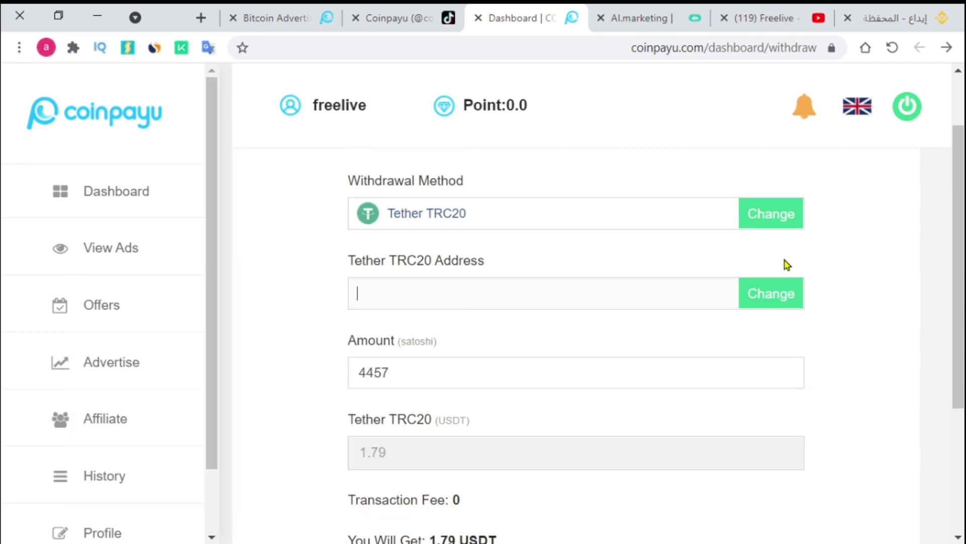
pyautogui.click(760, 304)
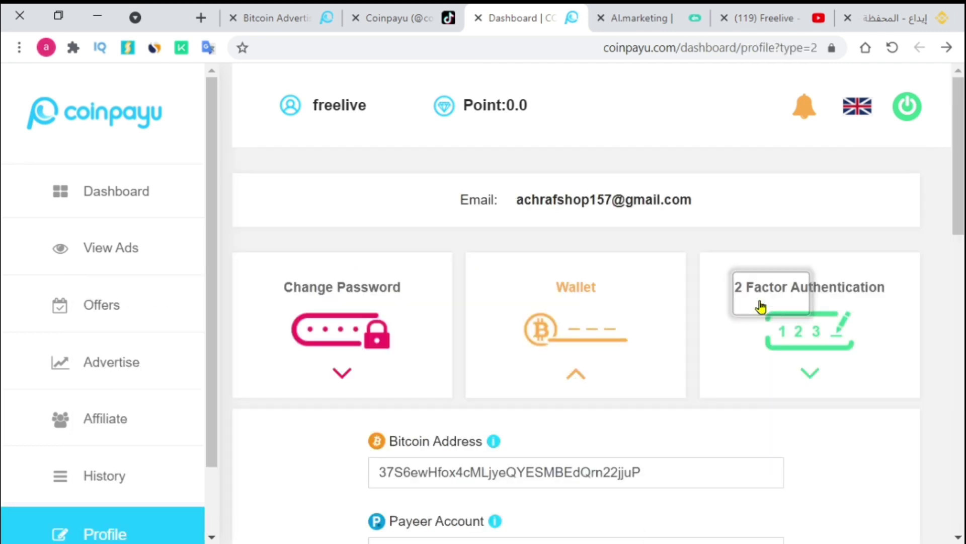
# Paste the copied Binance deposit address as the Tether TRC20 address in the wallet settings and submit the form.
pyautogui.moveTo(952, 170); pyautogui.dragTo(908, 394)
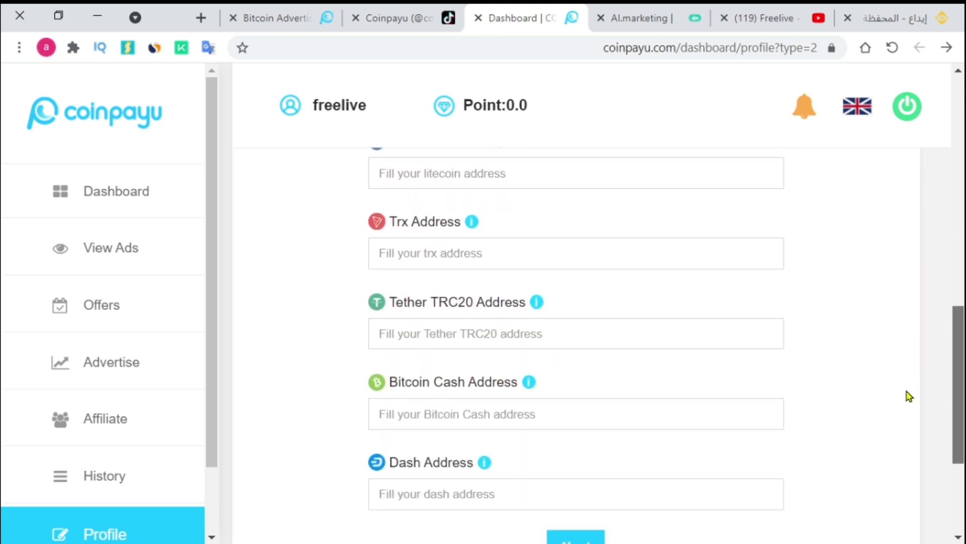
pyautogui.click(499, 332)
pyautogui.rightClick(499, 333)
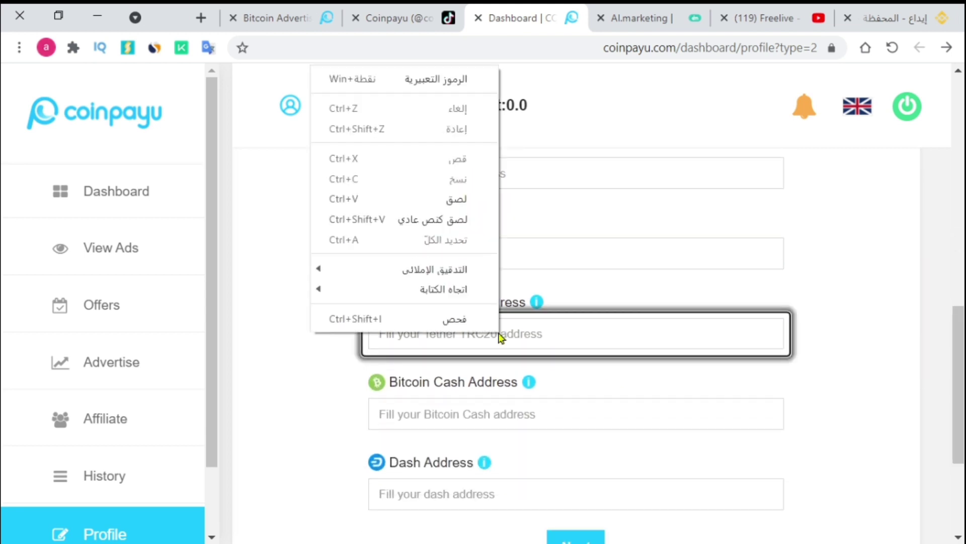
pyautogui.click(470, 197)
pyautogui.scroll(-1, 554, 403)
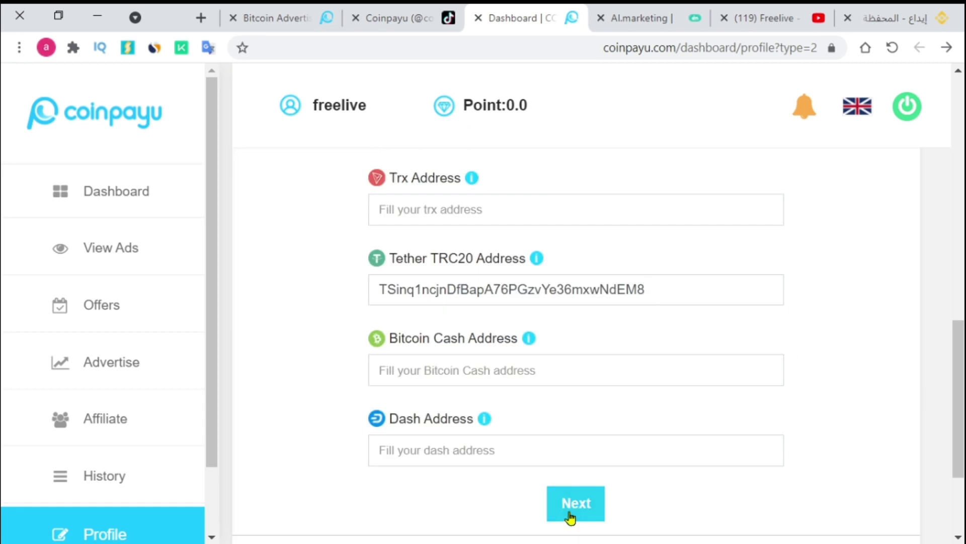
pyautogui.click(570, 516)
# Paste the verification code received by email into the Email Code field and confirm the wallet address change.
pyautogui.scroll(2, 525, 418)
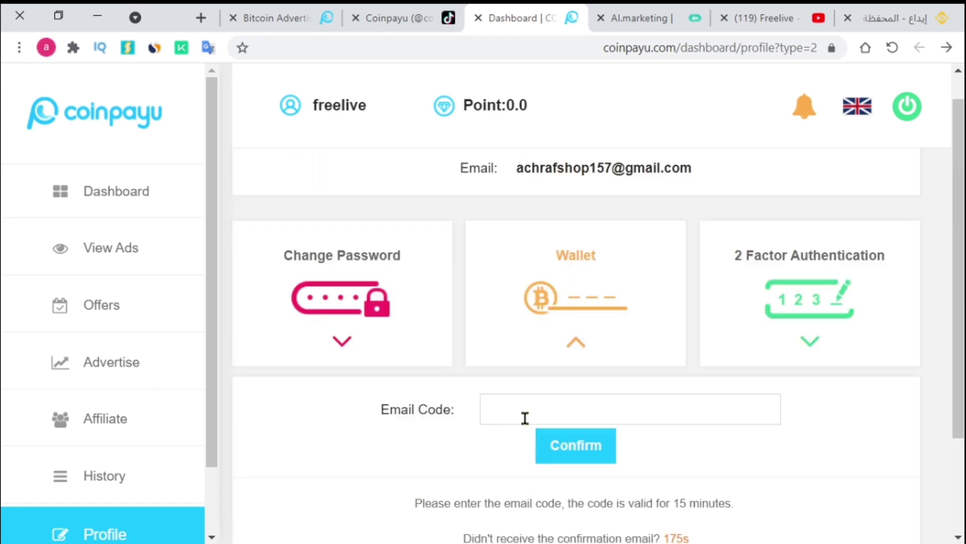
pyautogui.click(525, 418)
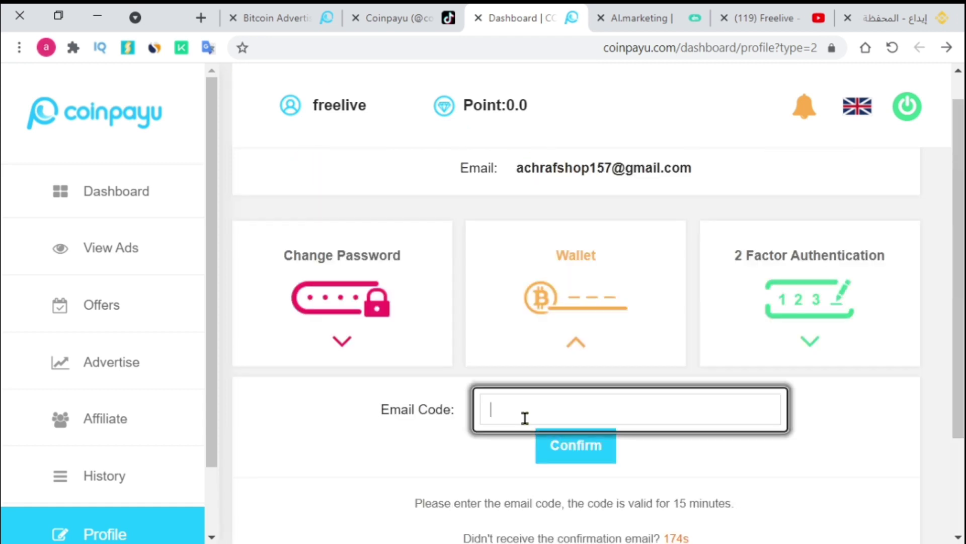
pyautogui.click(556, 395)
pyautogui.hotkey('ctrl', 'v')
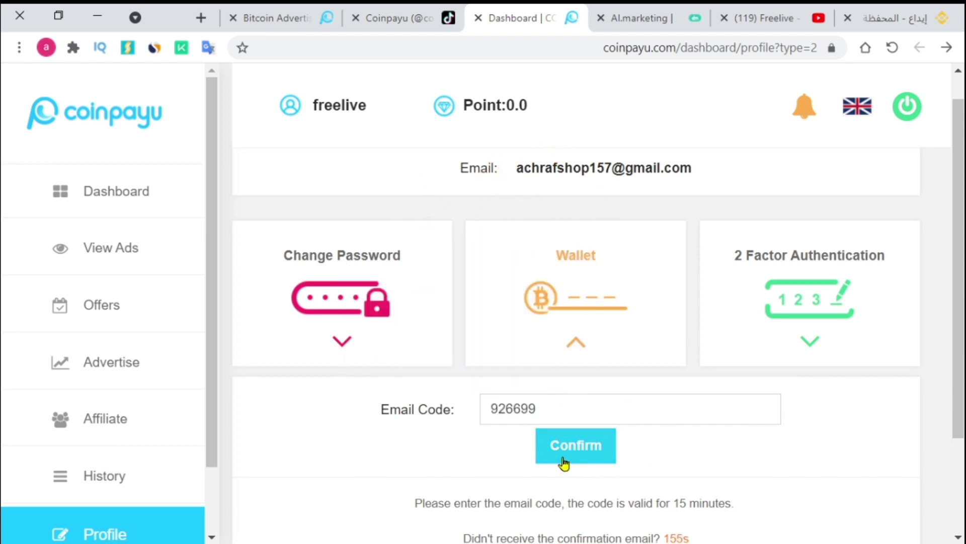
pyautogui.click(563, 460)
pyautogui.tripleClick(604, 407)
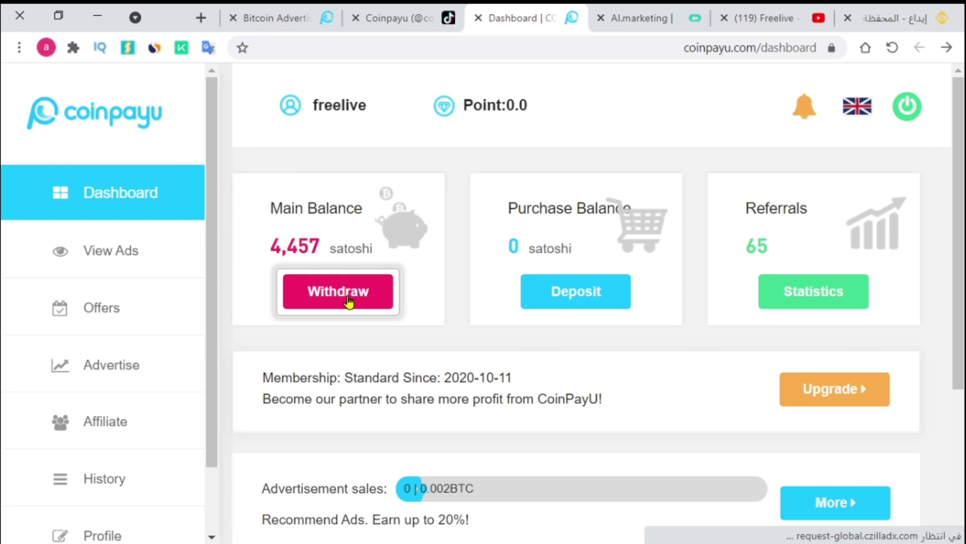
# Start a new withdrawal of the main balance and confirm Tether TRC20 (USDT) as the method.
pyautogui.click(334, 287)
pyautogui.moveTo(958, 176); pyautogui.dragTo(961, 281)
pyautogui.click(287, 366)
pyautogui.click(579, 522)
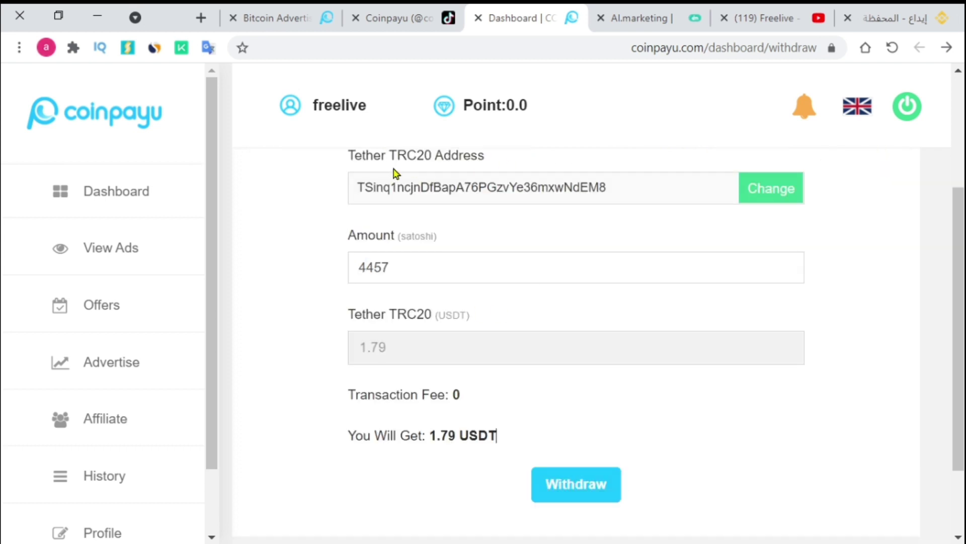
# Review the Tether TRC20 withdrawal details, submit the withdrawal, and try to confirm the created request.
pyautogui.moveTo(955, 231); pyautogui.dragTo(958, 185)
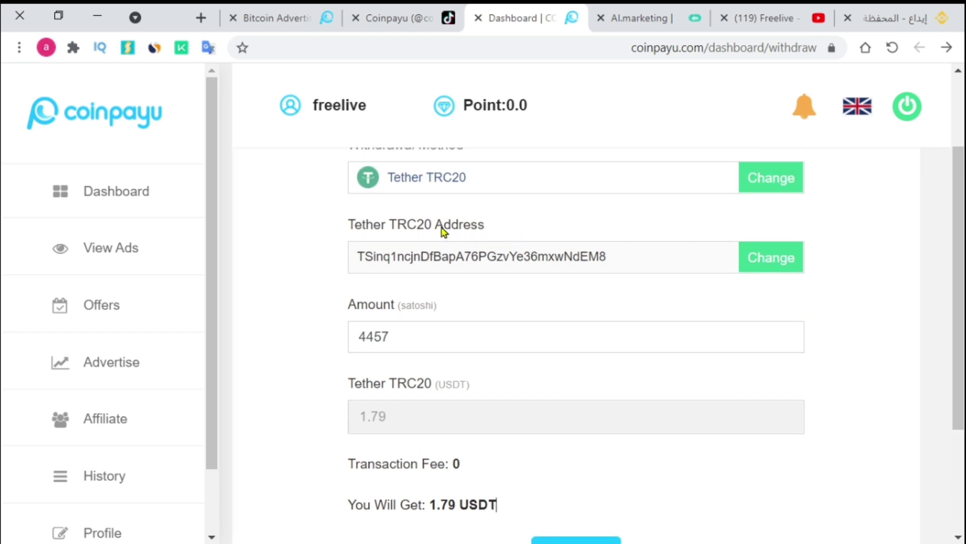
pyautogui.moveTo(963, 198)
pyautogui.mouseDown()
pyautogui.moveTo(962, 245)
pyautogui.moveTo(962, 217)
pyautogui.mouseUp()
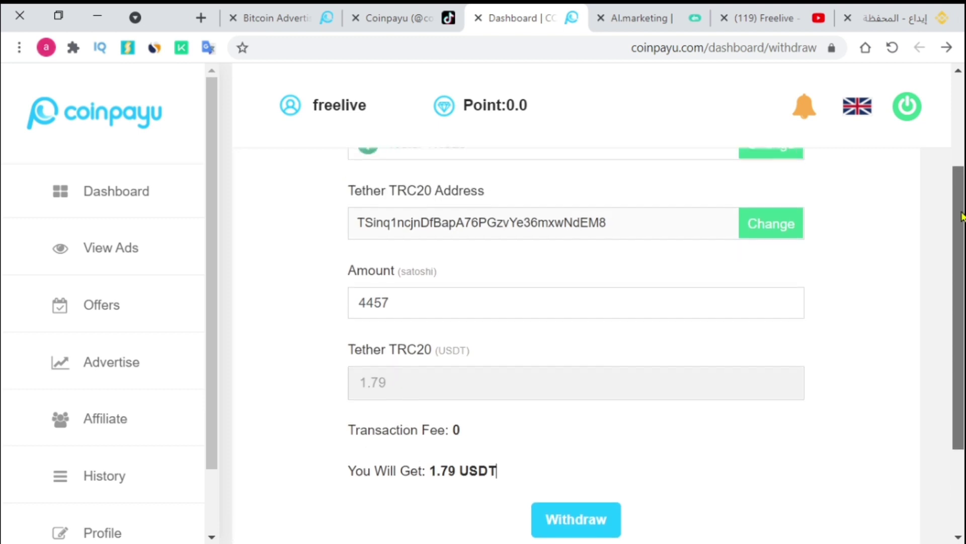
pyautogui.scroll(-3, 569, 392)
pyautogui.click(569, 392)
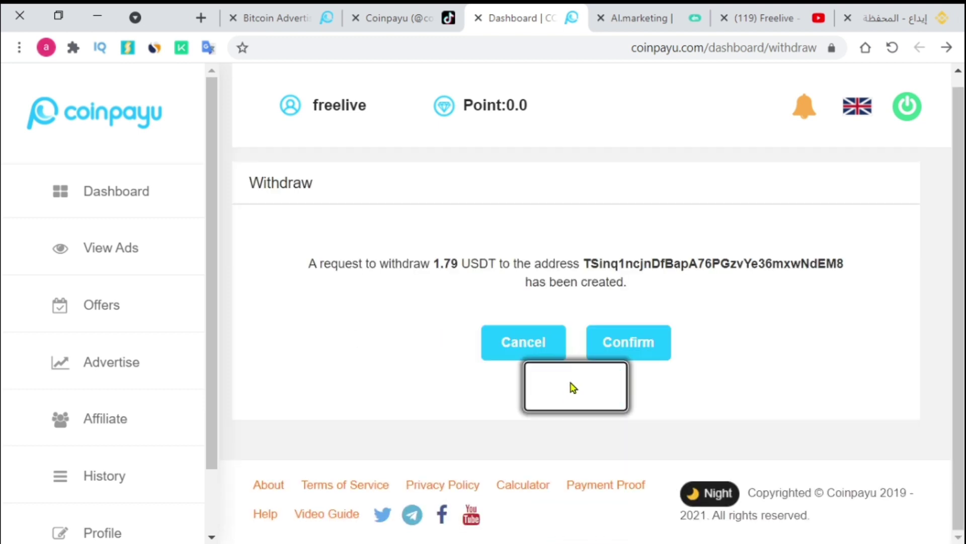
pyautogui.click(646, 347)
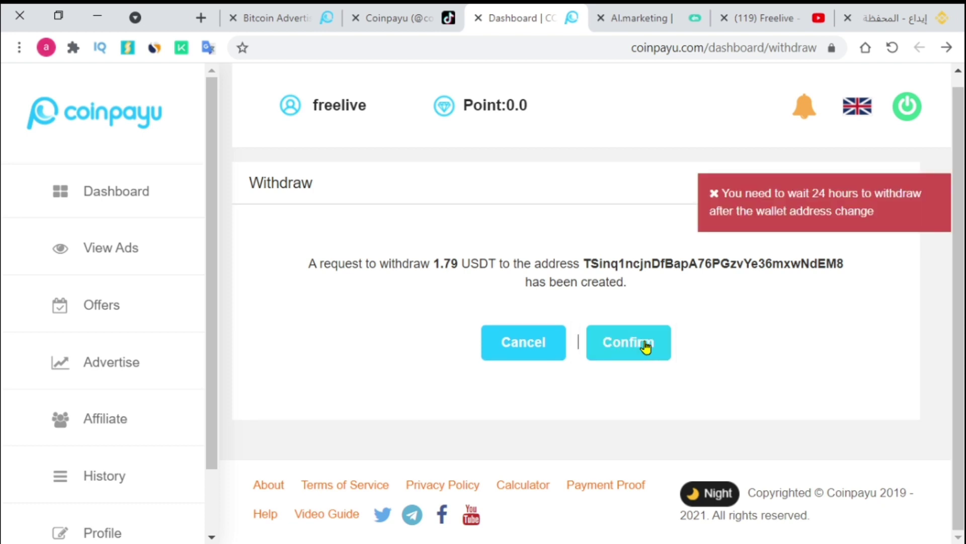
# Translate the withdrawal error notice into Arabic, read it, and dismiss the translation.
pyautogui.moveTo(876, 209); pyautogui.dragTo(721, 190)
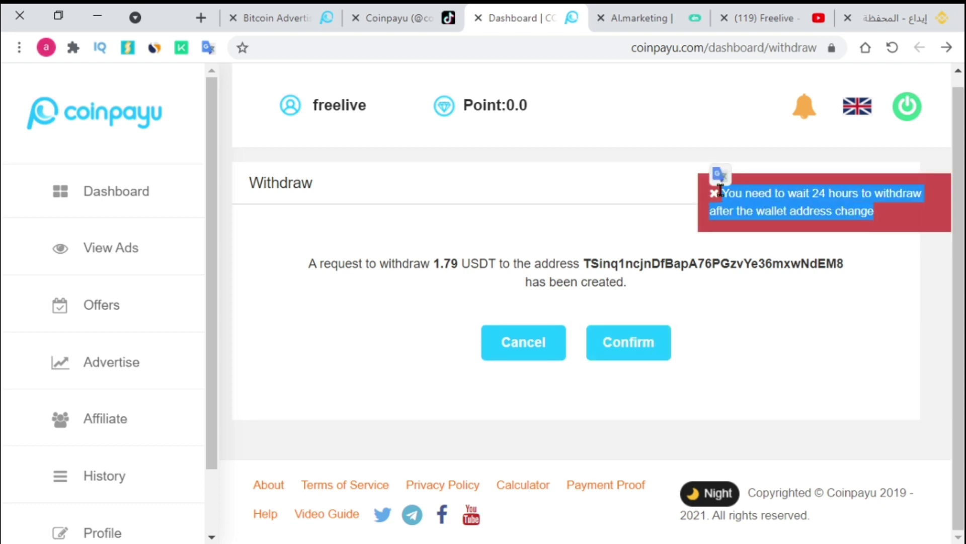
pyautogui.click(720, 176)
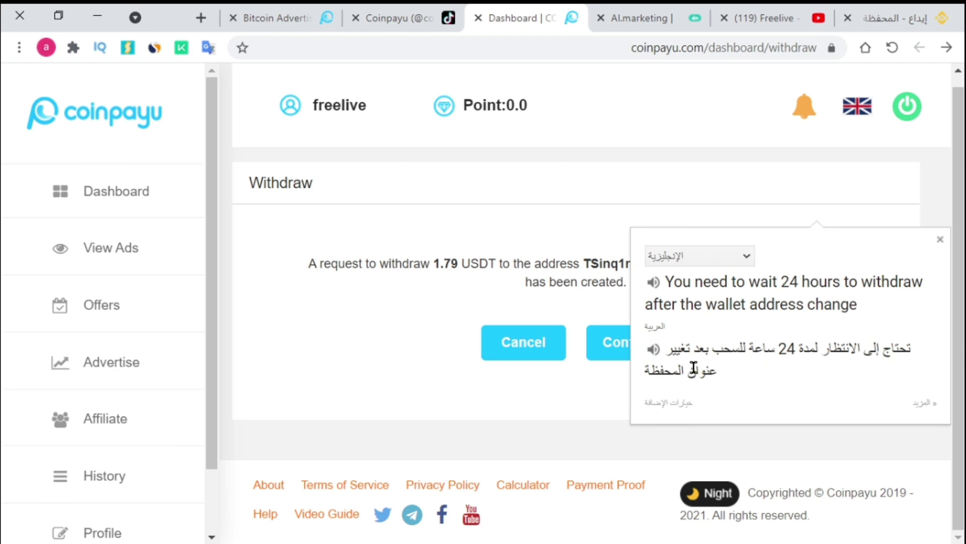
pyautogui.click(545, 410)
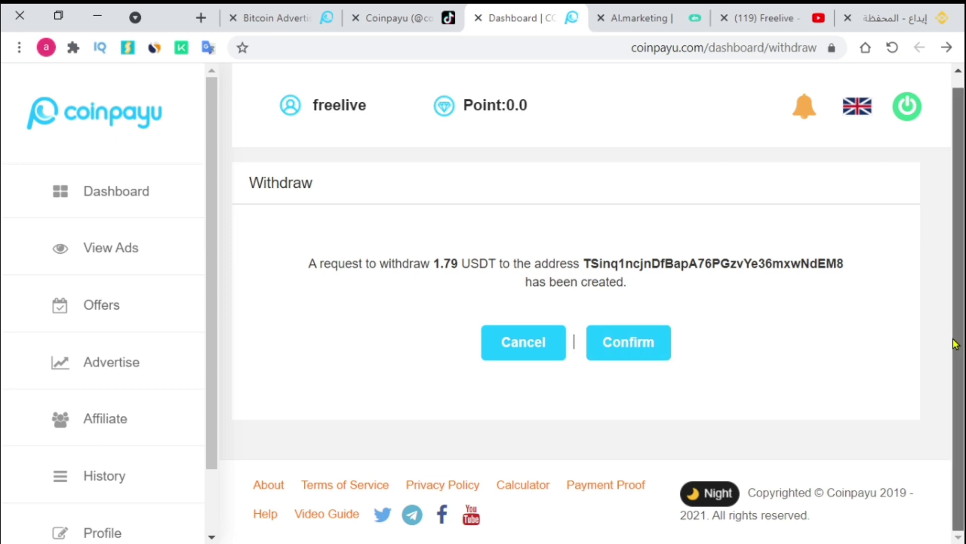
# Open the account history, filter it to Withdrawals, and examine the past withdrawal's coin, amount, fee, and status.
pyautogui.scroll(1, 956, 322)
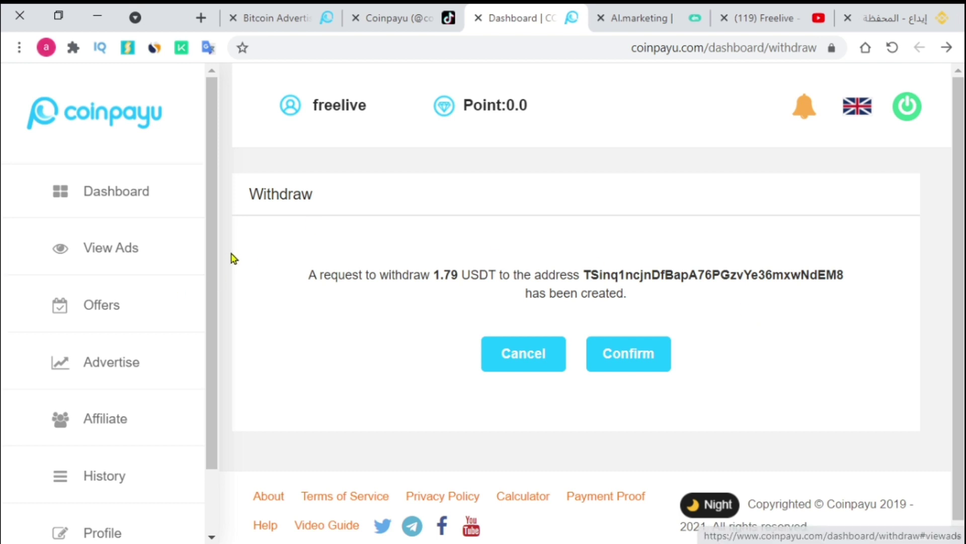
pyautogui.scroll(-2, 196, 421)
pyautogui.click(107, 397)
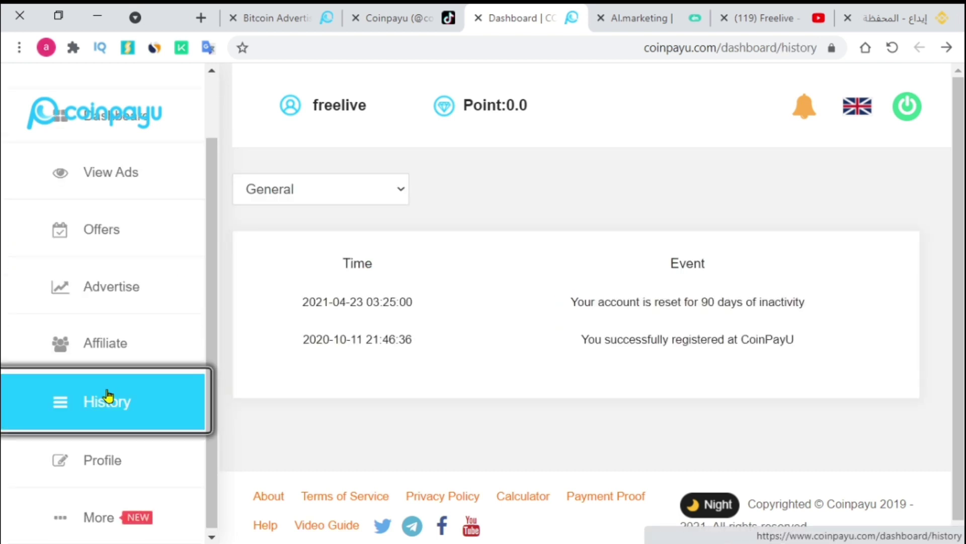
pyautogui.click(399, 199)
pyautogui.click(352, 229)
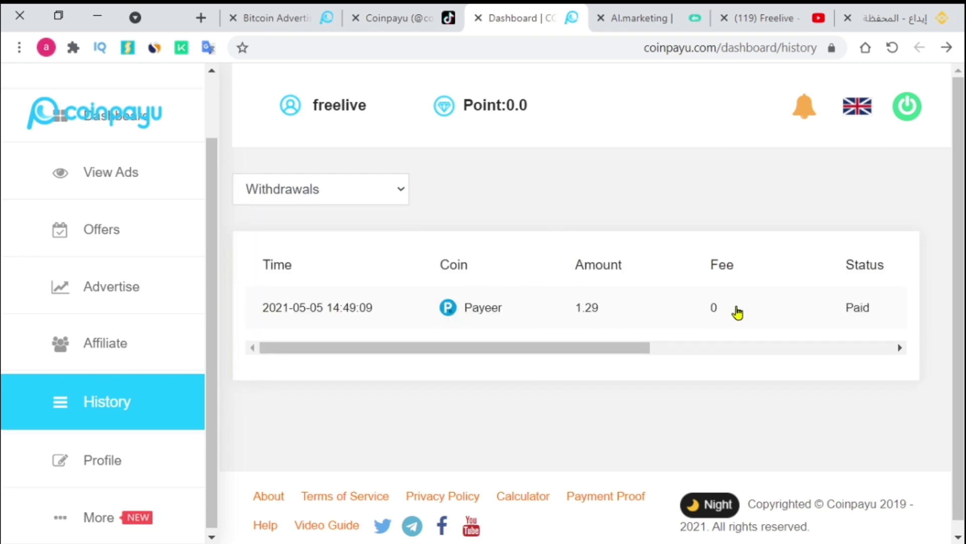
pyautogui.moveTo(615, 348); pyautogui.dragTo(672, 220)
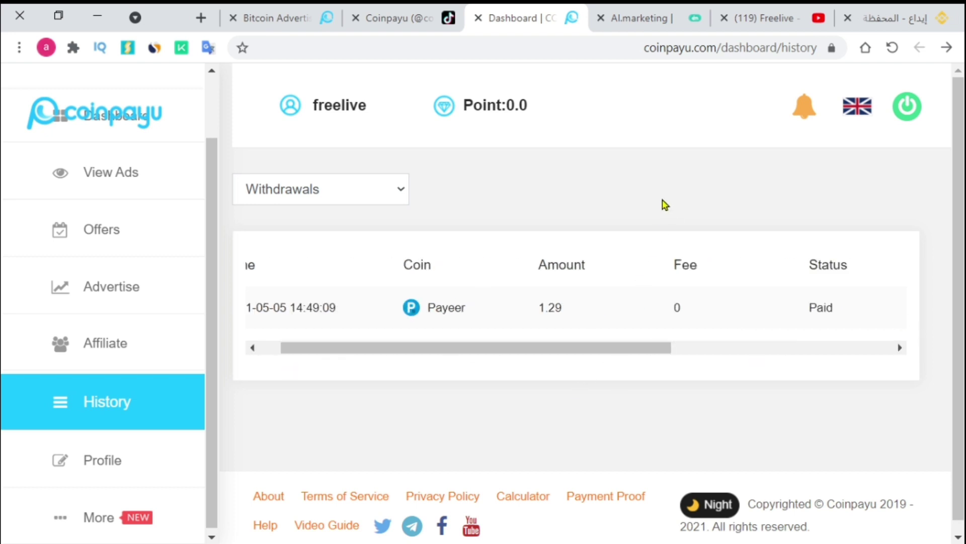
pyautogui.moveTo(204, 265); pyautogui.dragTo(216, 151)
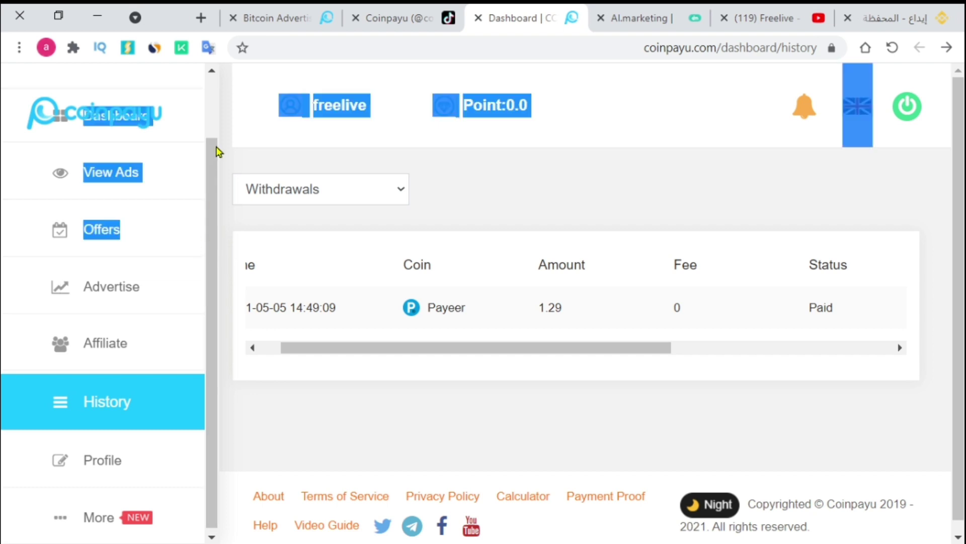
pyautogui.moveTo(213, 225); pyautogui.dragTo(203, 116)
pyautogui.click(501, 227)
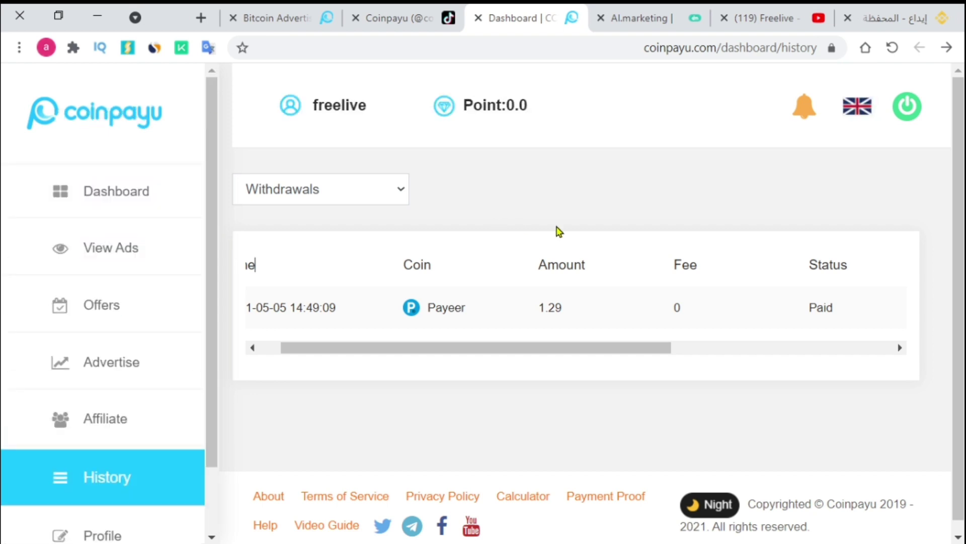
# Switch back to the Freelive YouTube channel's playlists page.
pyautogui.click(788, 10)
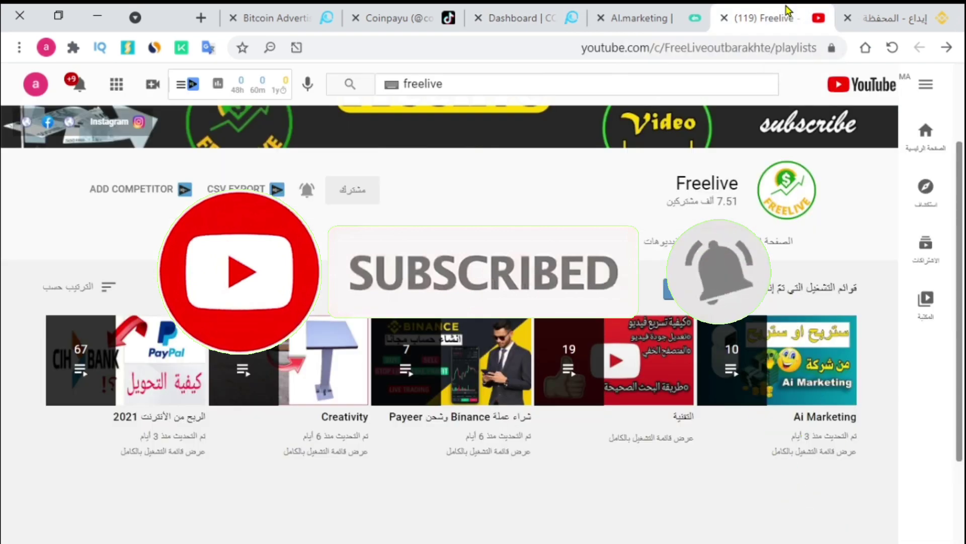